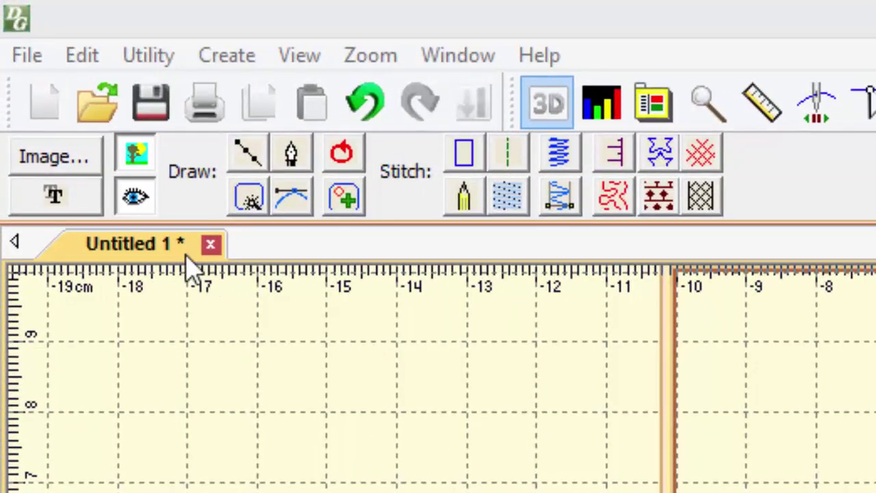
Load the Flowers artwork image as a tracing backdrop and scroll the tulip into view.
click(61, 156)
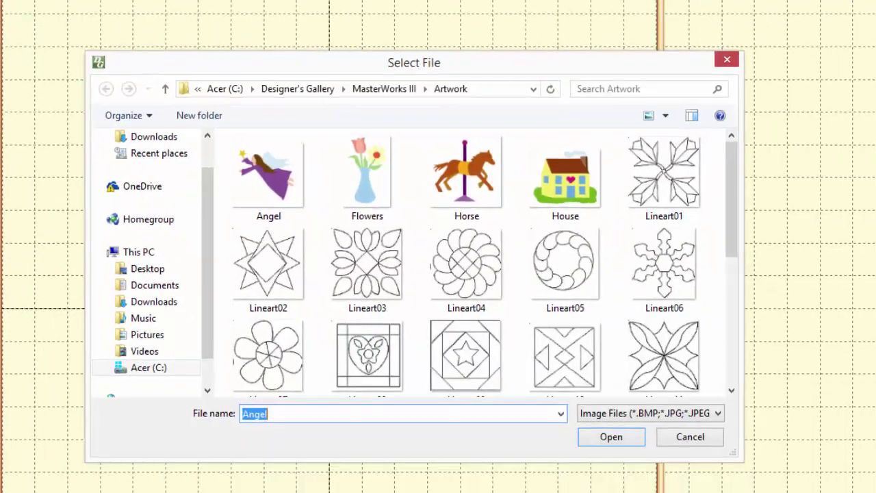
click(357, 194)
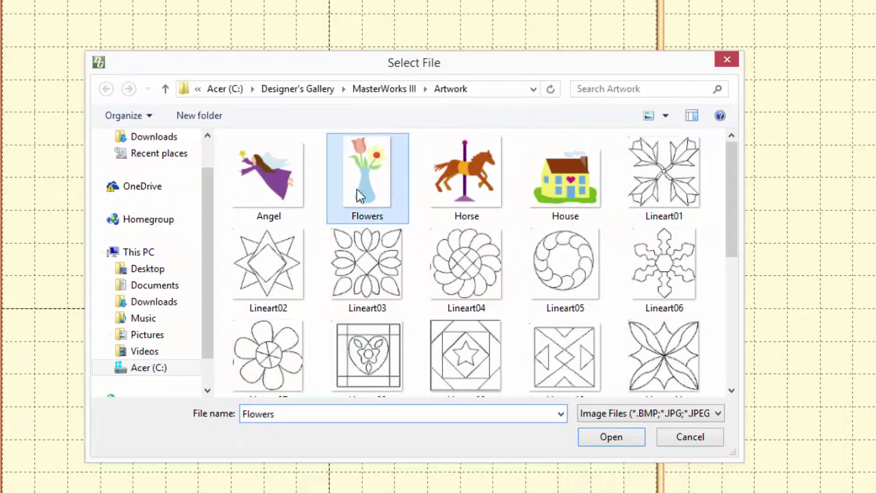
click(618, 442)
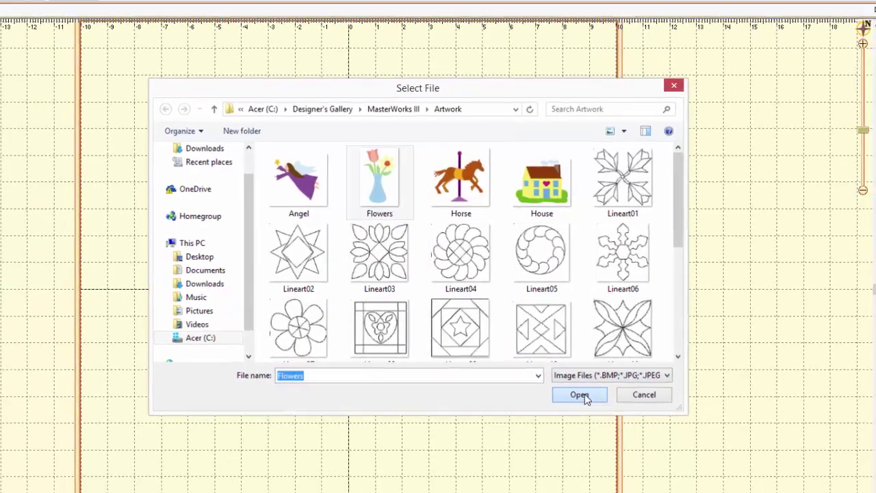
scroll(395, 291, up, 3)
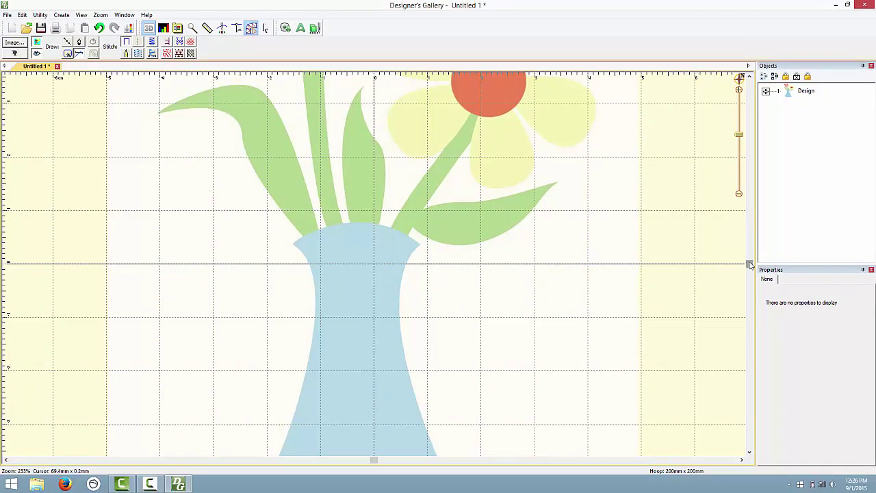
drag(749, 262, 740, 189)
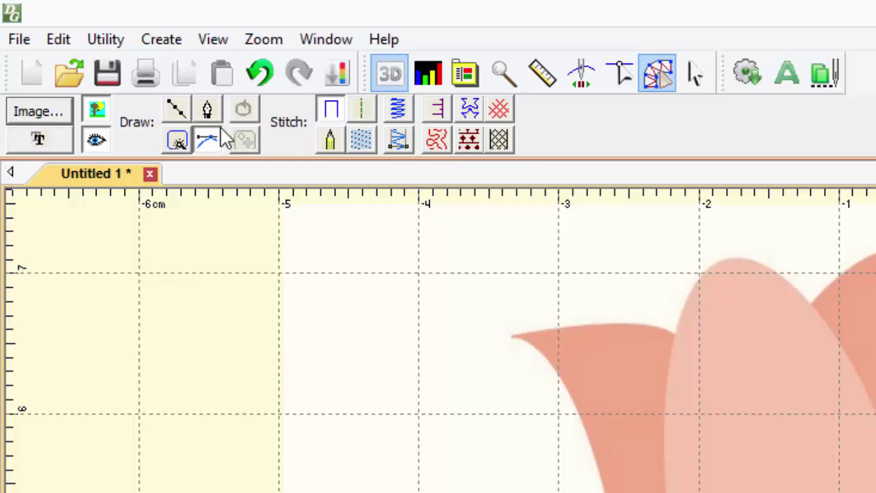
Trace the tulip's front, left and right petals with the Wand tool.
click(179, 141)
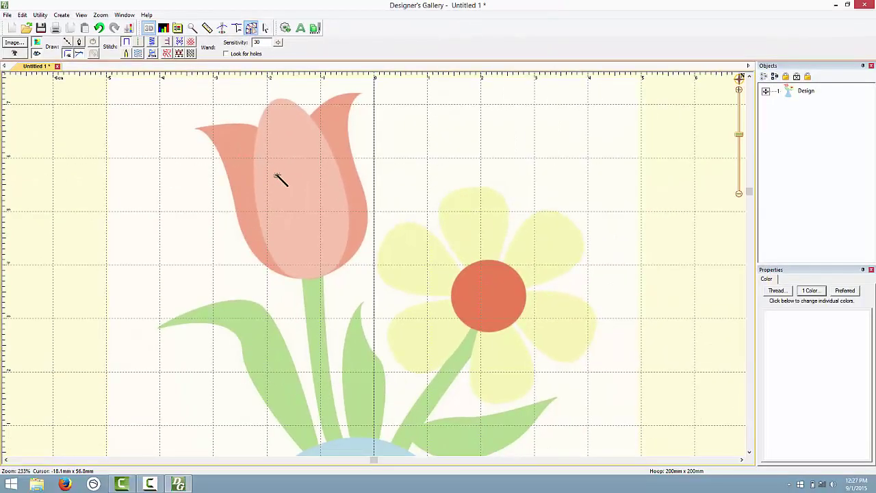
click(280, 173)
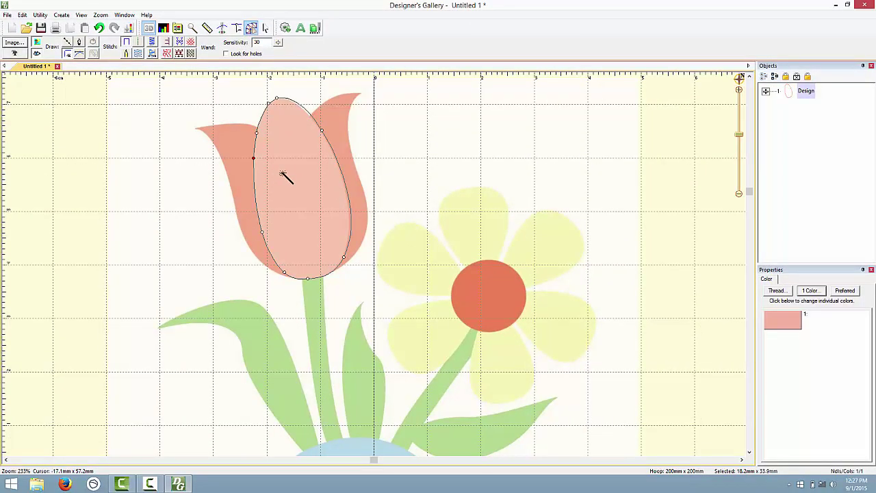
click(238, 147)
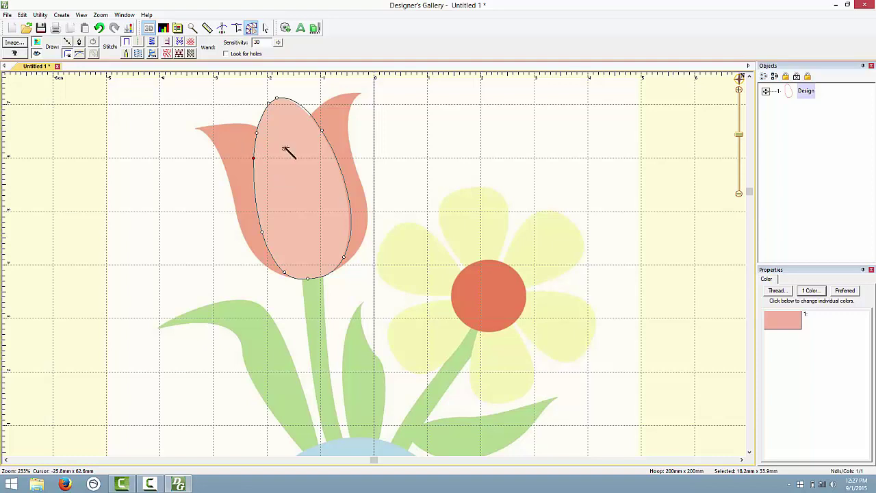
click(330, 127)
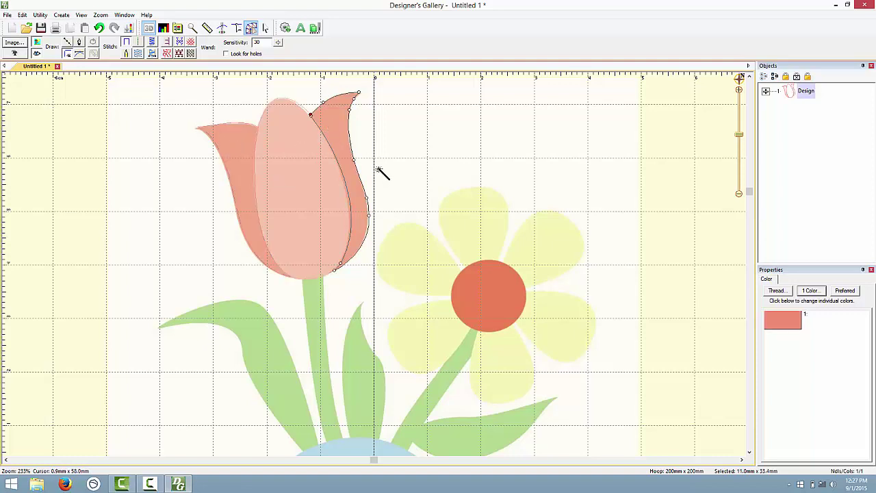
key(Return)
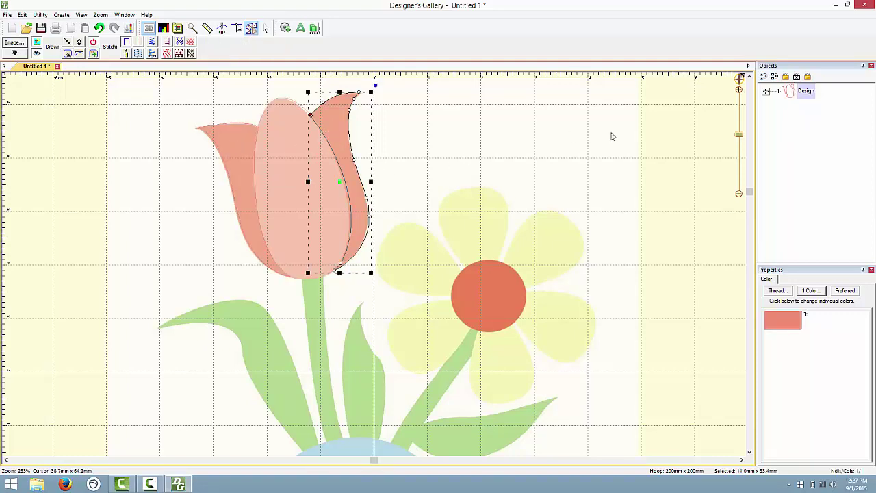
Select the three traced petal Line objects together in the Objects list.
click(766, 91)
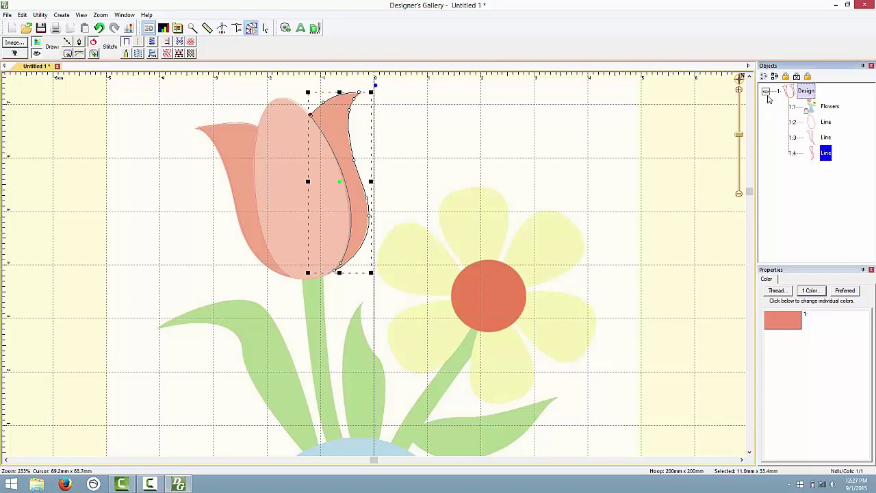
click(830, 108)
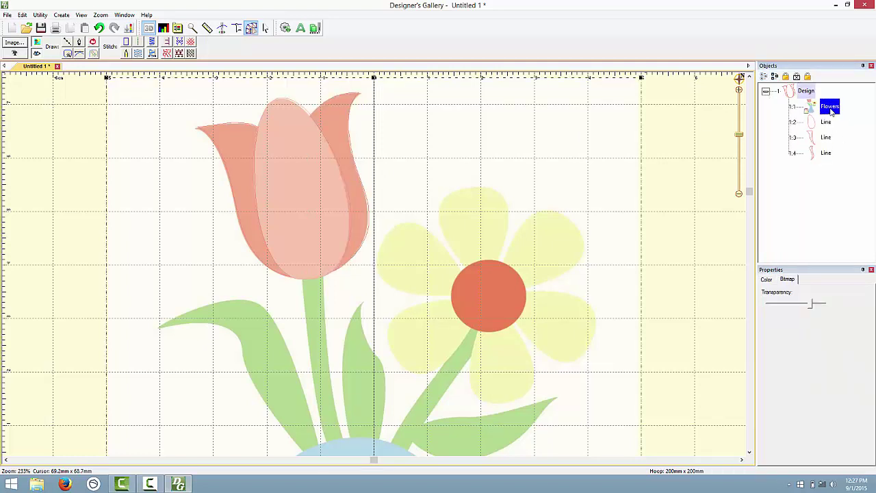
click(827, 122)
click(827, 137)
click(827, 152)
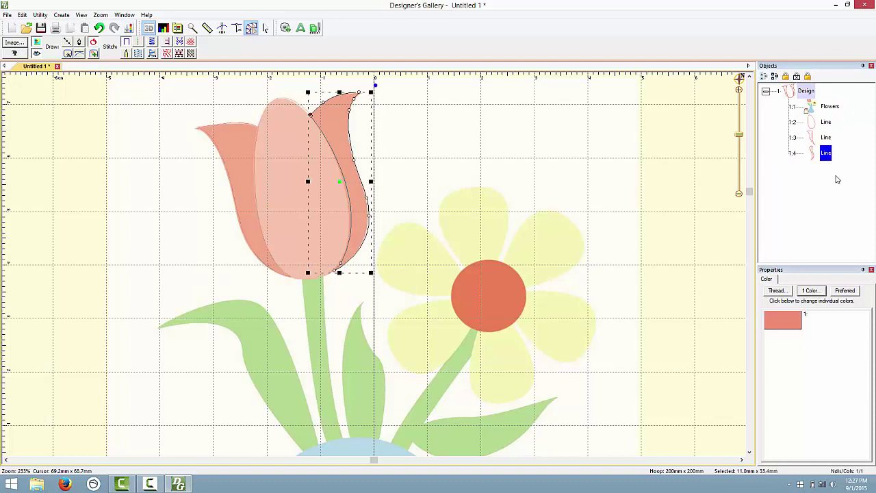
drag(844, 176, 806, 115)
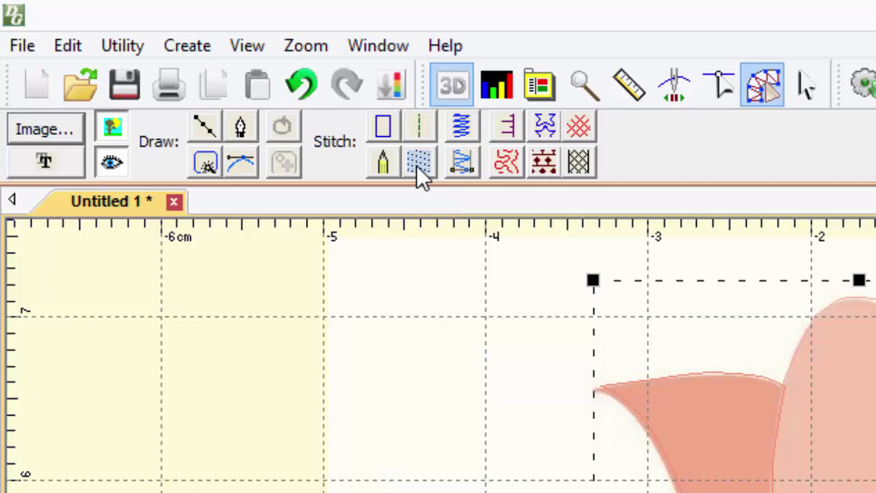
Convert the three selected petal outlines into Tatami fill stitching.
click(416, 165)
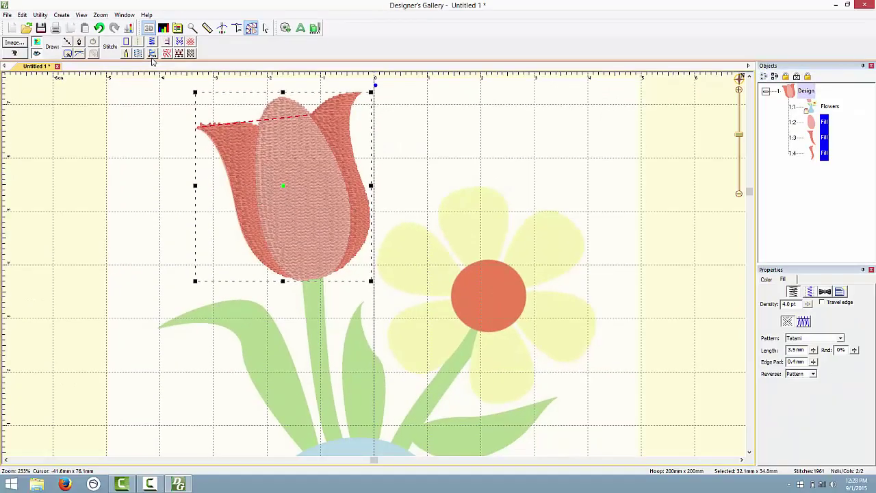
click(178, 132)
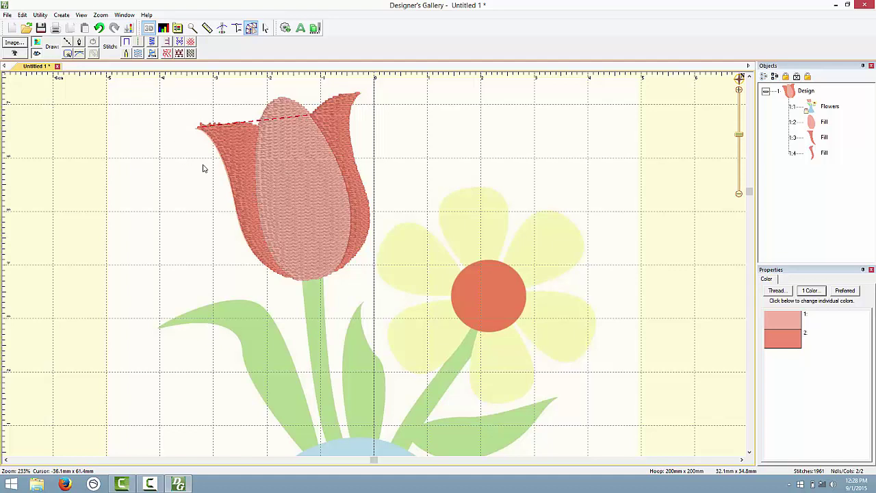
Paste a copy of the inner petal fill and make it a Run stitch outline.
click(309, 220)
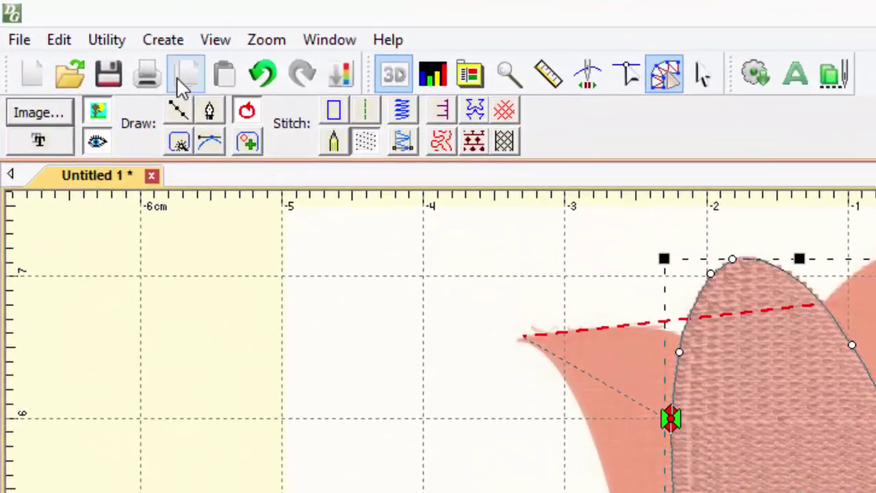
click(225, 73)
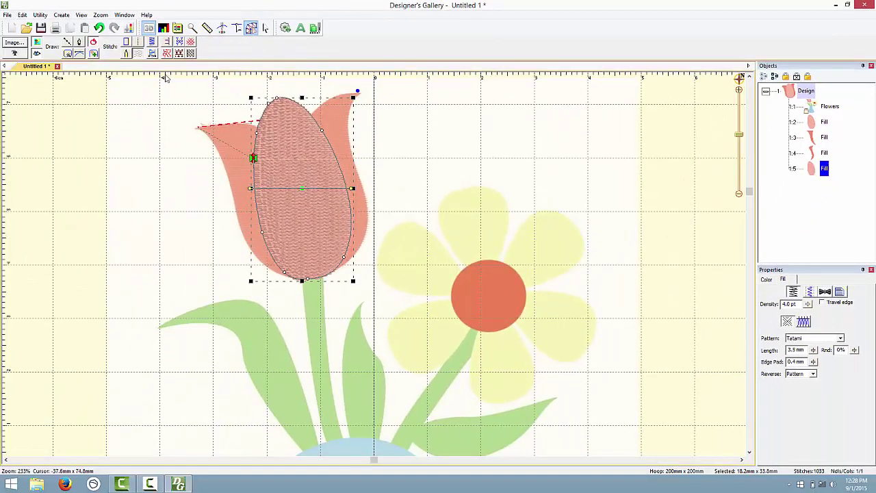
click(138, 42)
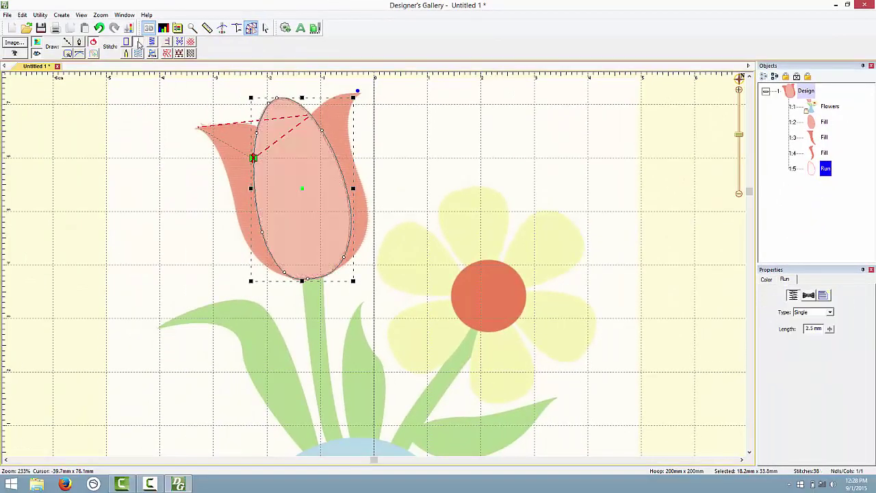
click(391, 152)
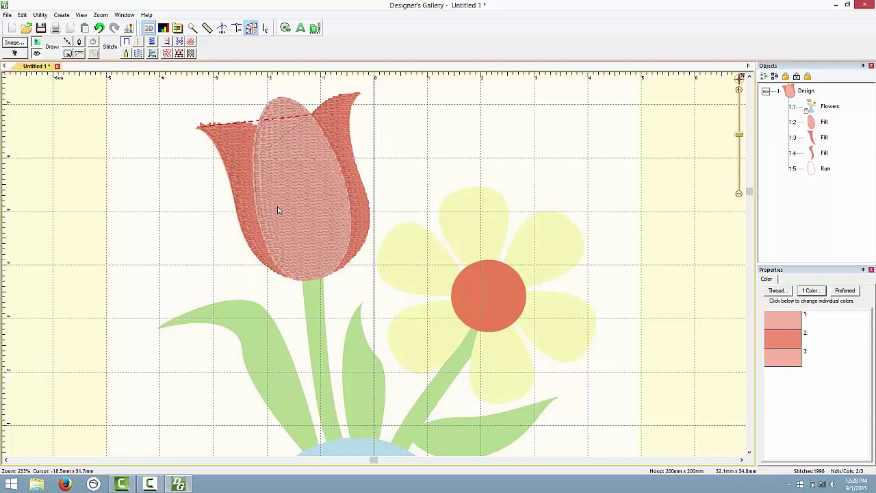
click(813, 170)
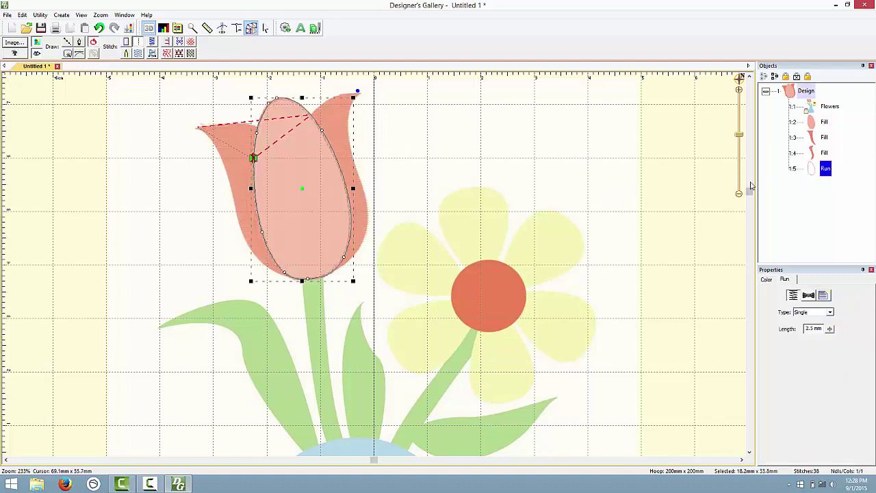
Set the outline to Sashiko stitch type with 1379 Orange Red thread.
click(816, 313)
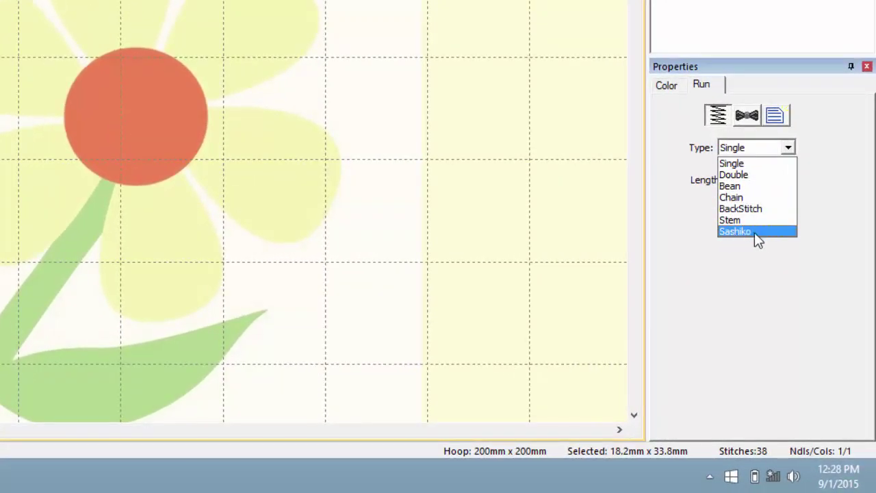
click(760, 233)
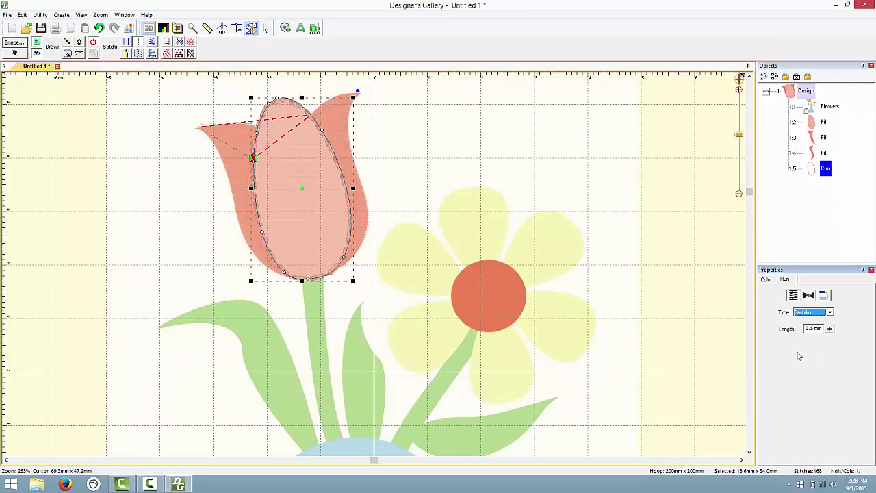
click(767, 280)
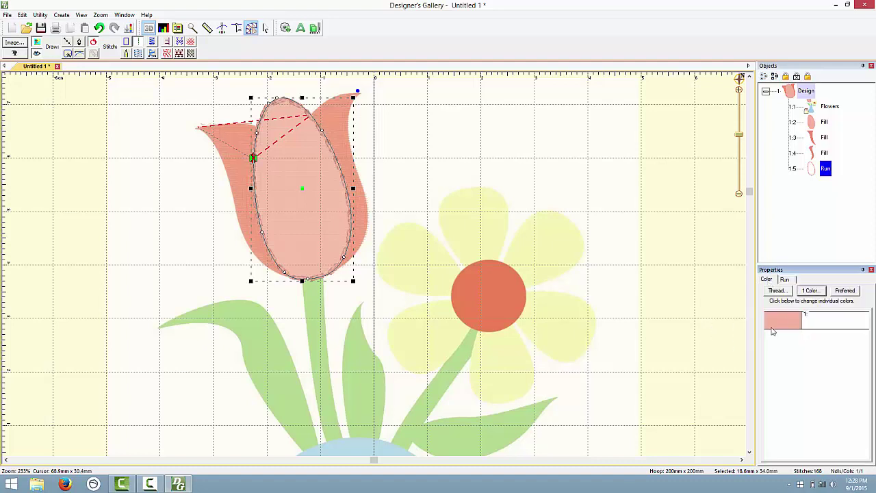
click(400, 264)
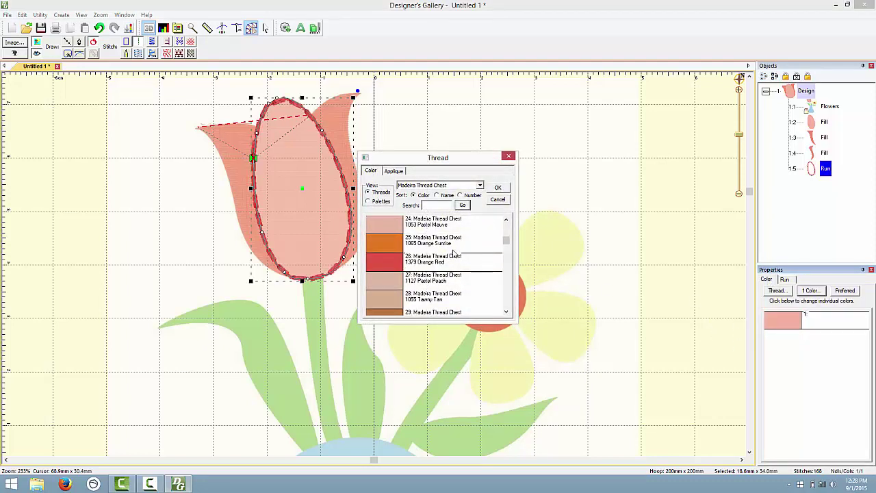
click(499, 188)
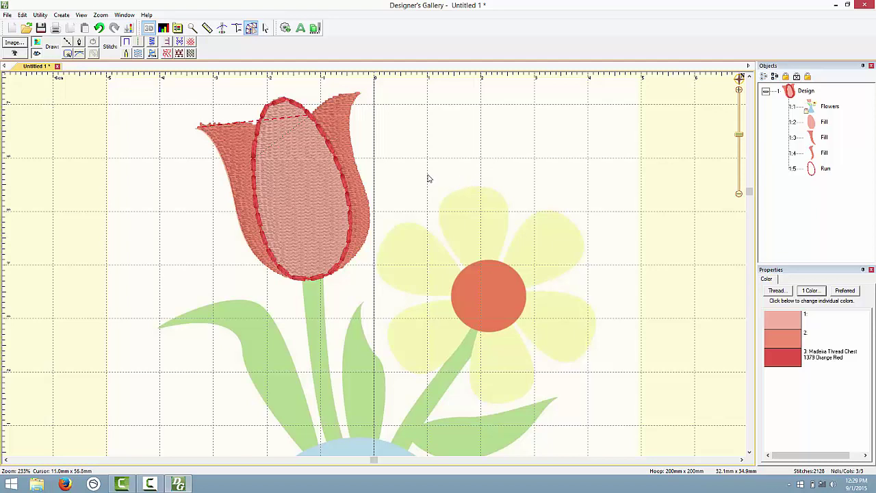
Change the tulip's inner petal to a lattice-style Lace fill.
click(318, 186)
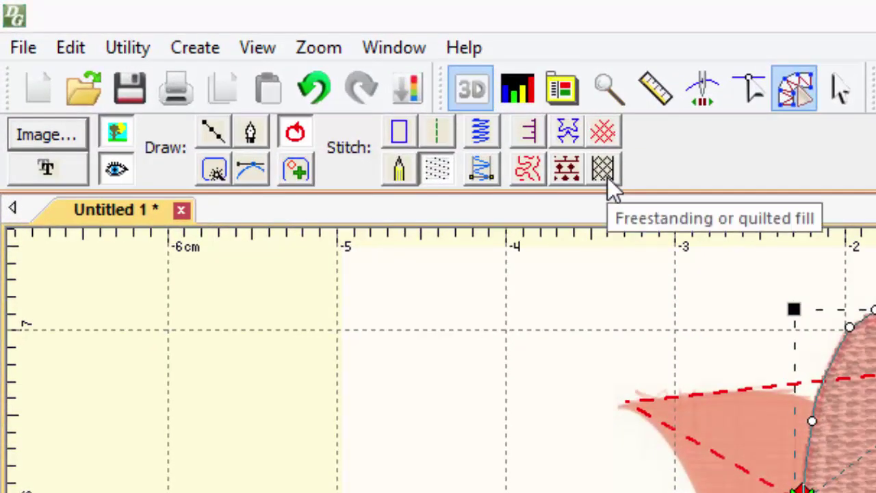
click(603, 171)
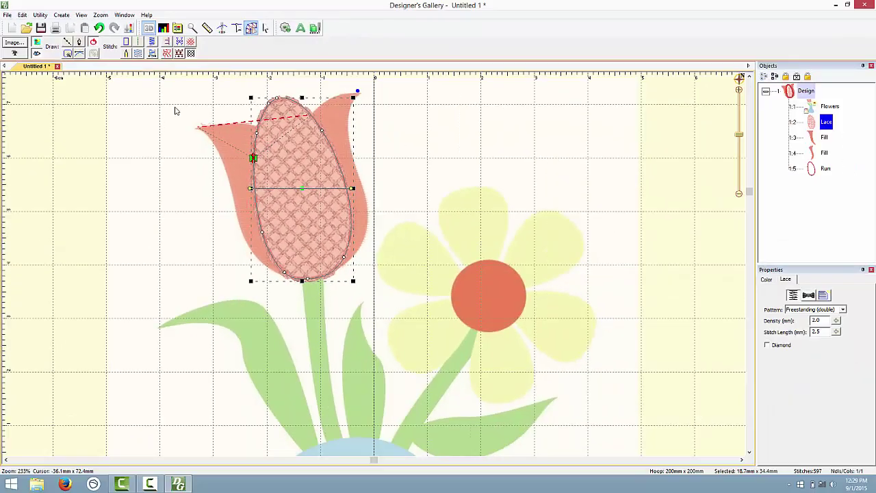
click(177, 114)
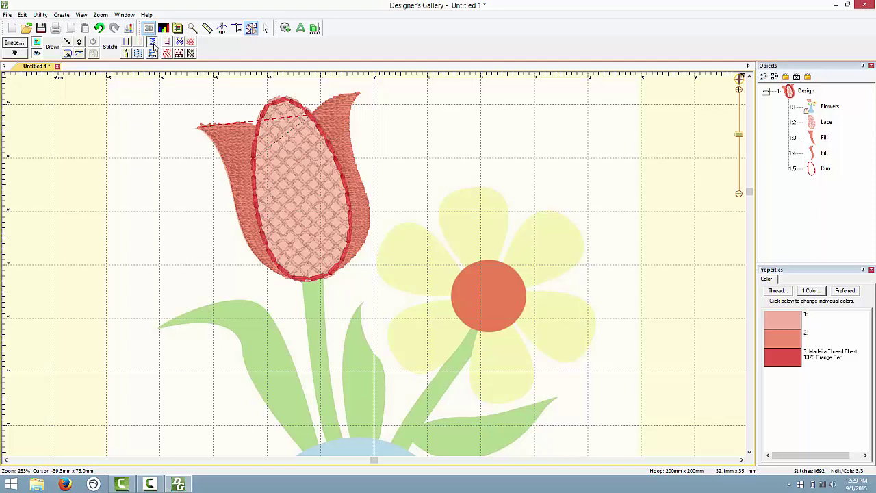
Turn the tulip petal's outline into a Satin Border.
click(262, 118)
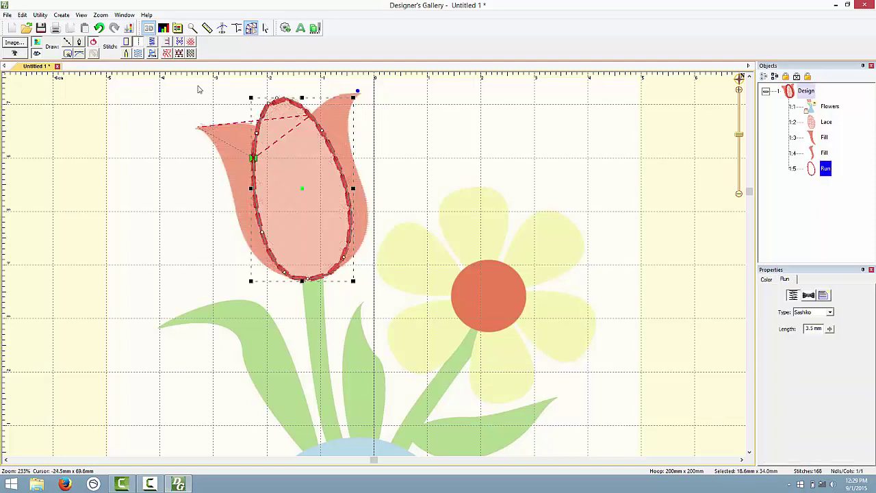
click(152, 42)
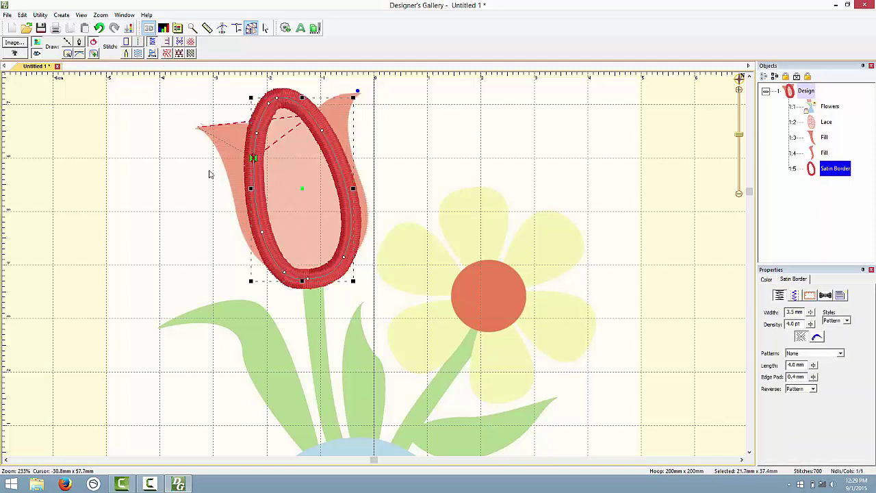
click(395, 181)
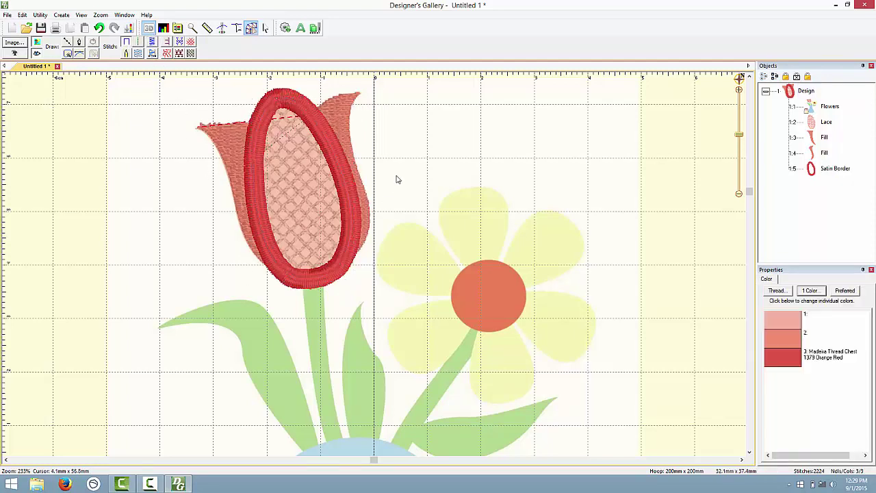
click(351, 189)
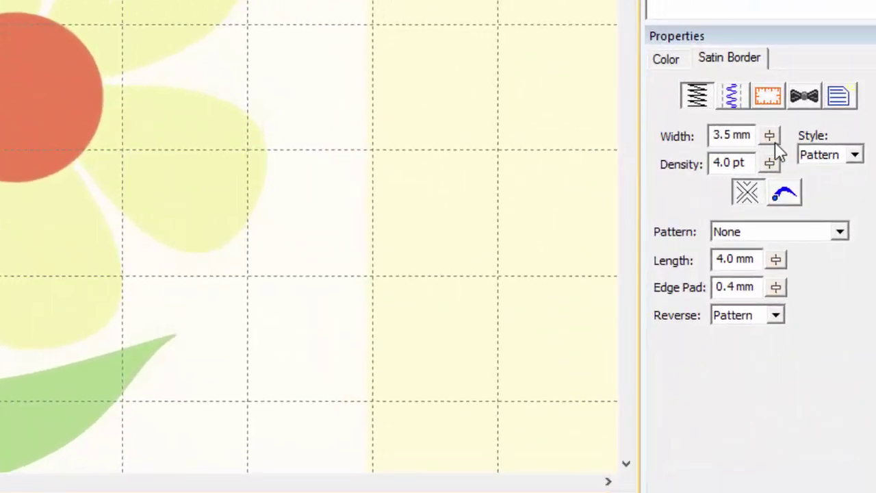
Narrow the satin border to 1.4 mm and turn on Freestanding underlay.
drag(776, 166, 779, 295)
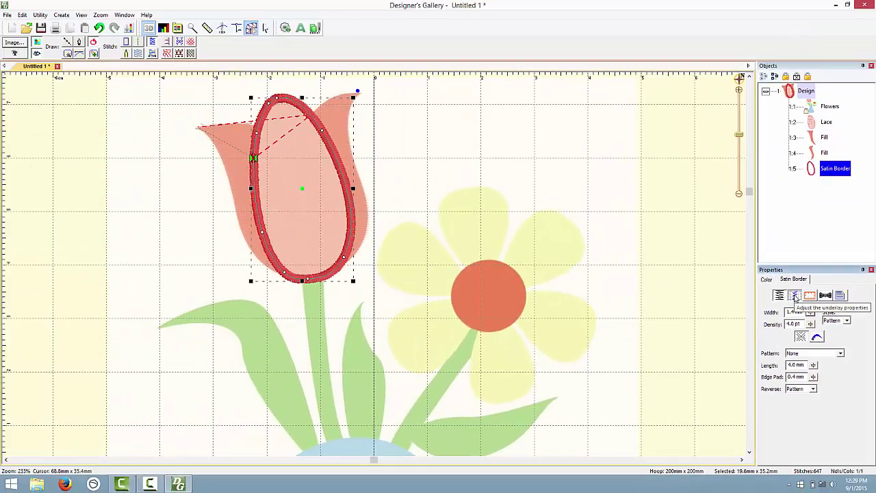
click(792, 288)
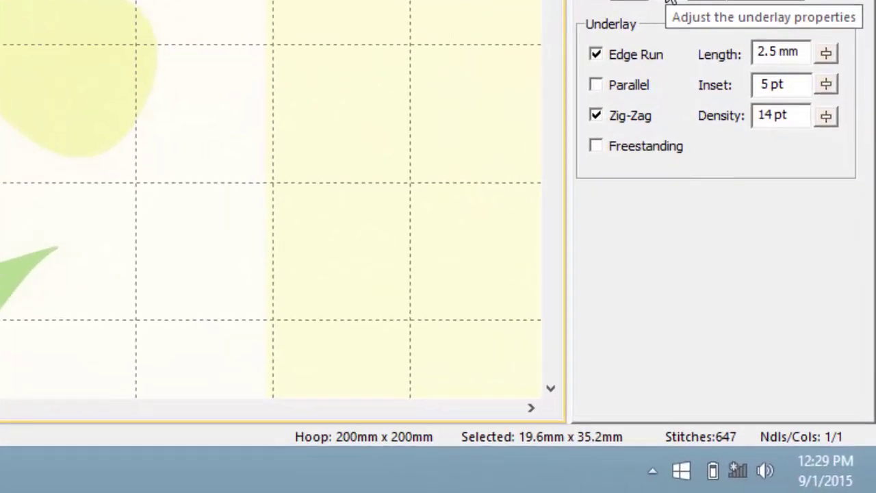
click(644, 147)
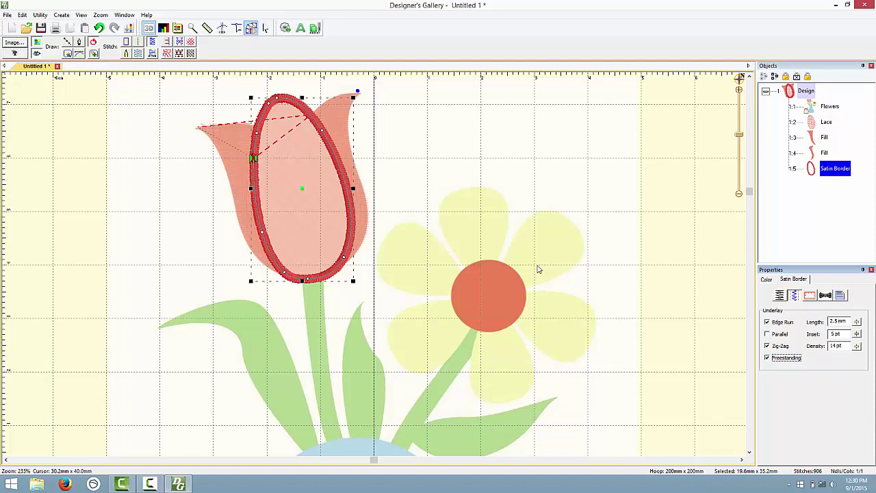
drag(749, 193, 728, 322)
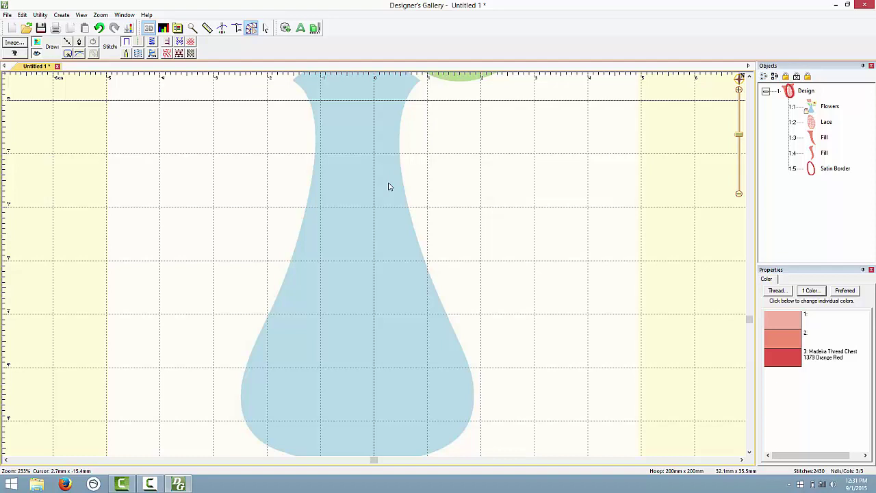
Outline the blue vase with the Wand and fill it with stippling.
click(68, 52)
click(343, 201)
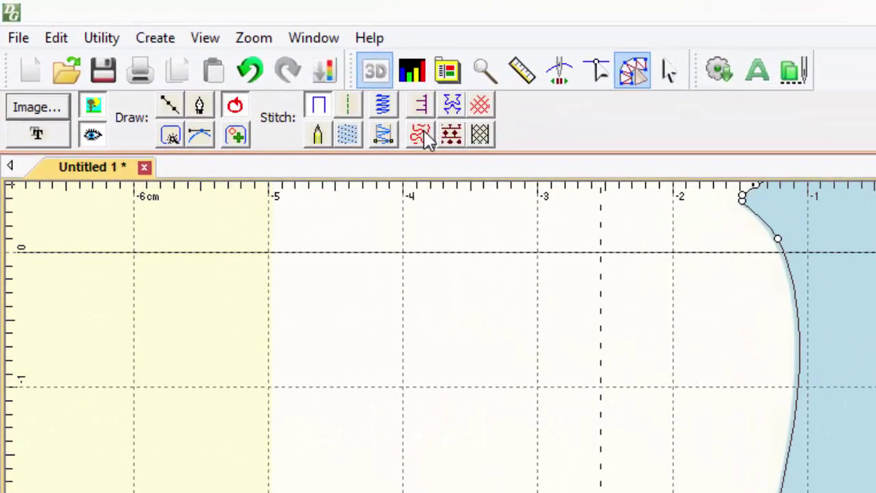
click(421, 135)
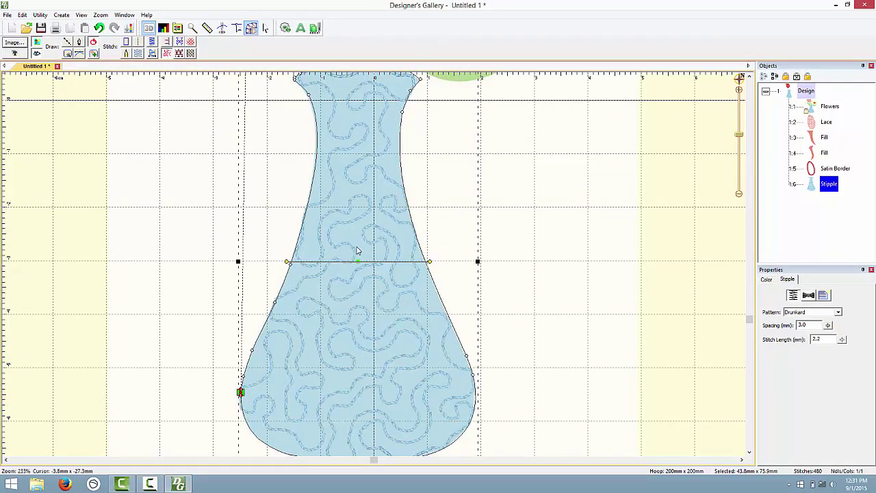
Settle on the Curvy stipple pattern and widen its spacing to 6.5 mm.
click(794, 314)
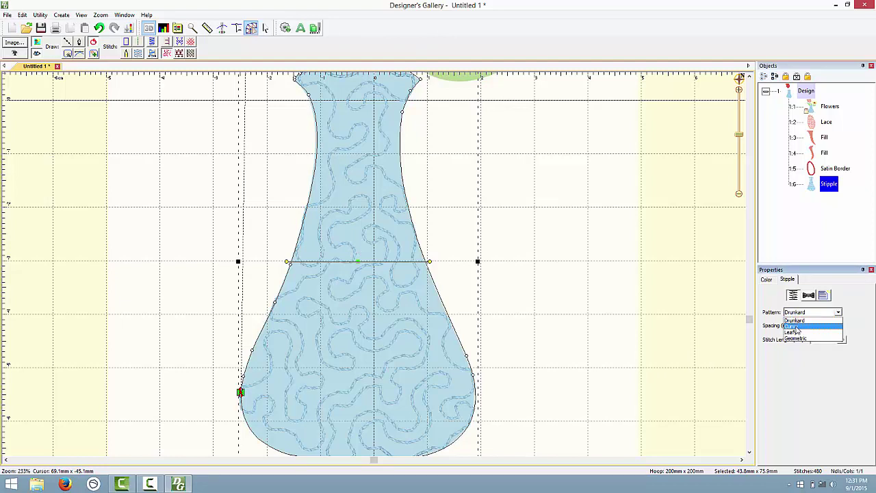
click(793, 327)
click(796, 314)
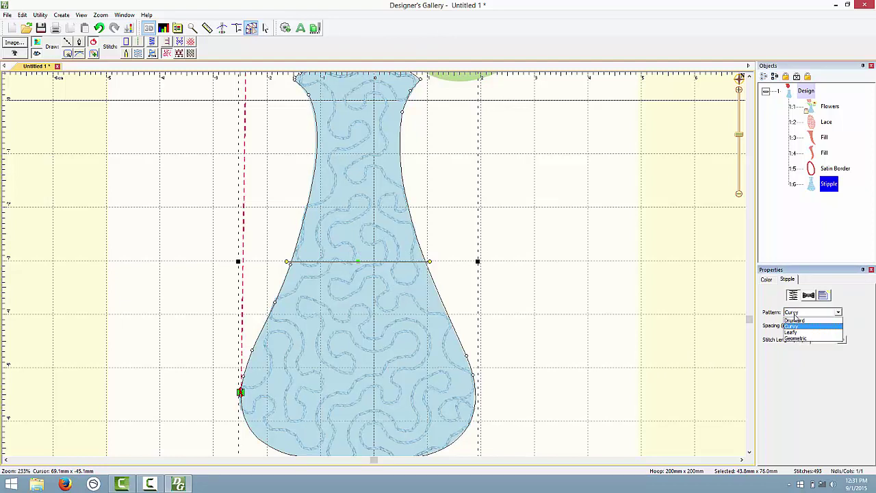
click(794, 332)
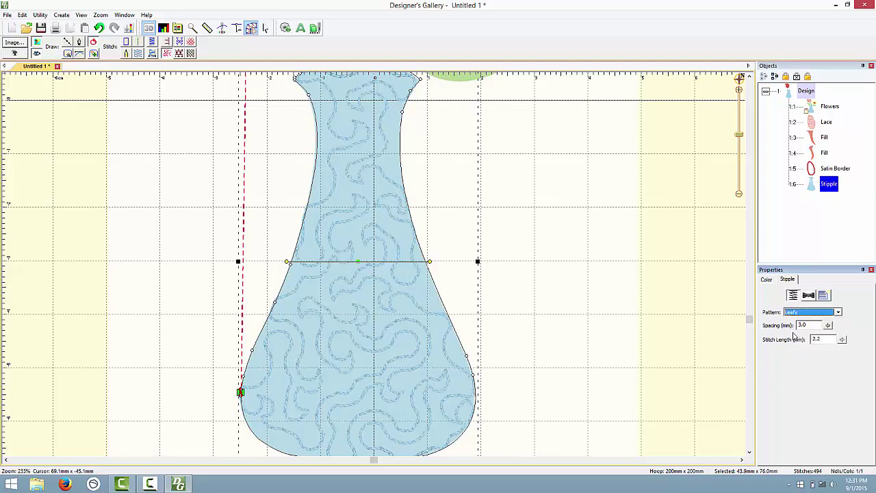
click(802, 314)
click(794, 339)
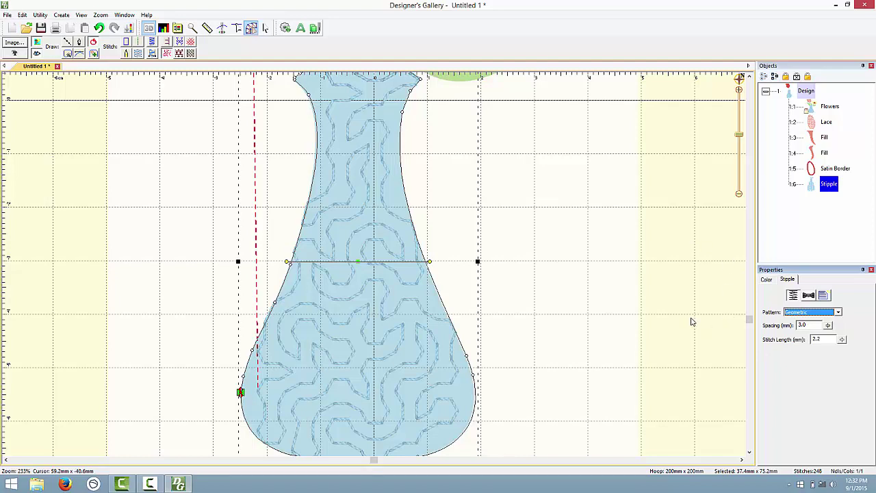
click(822, 312)
click(804, 326)
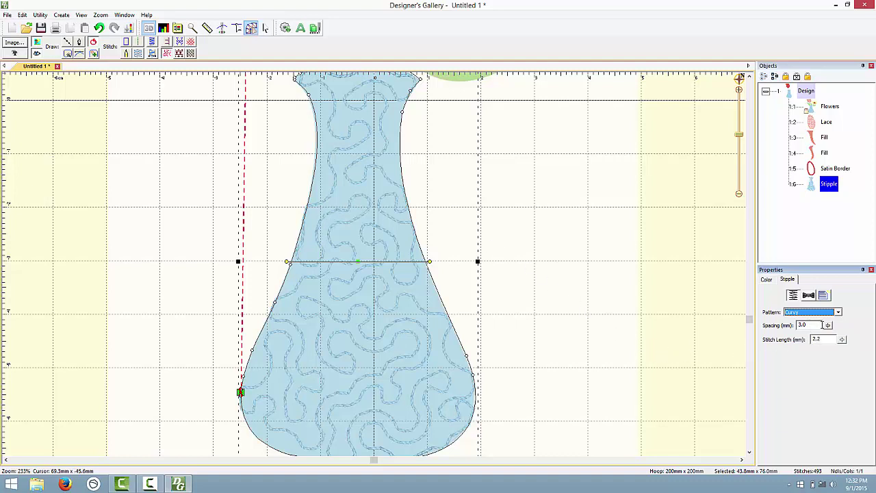
drag(828, 326, 831, 356)
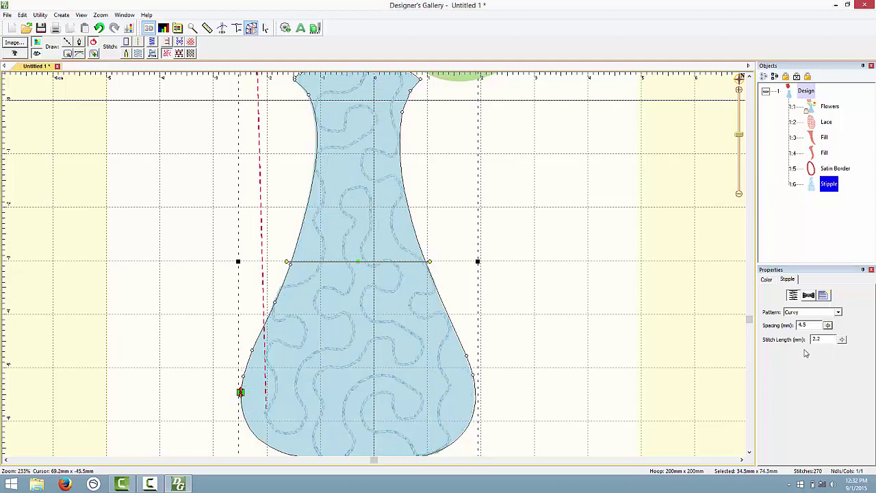
mouse_move(828, 325)
mouse_down()
mouse_move(830, 350)
mouse_move(830, 342)
mouse_up()
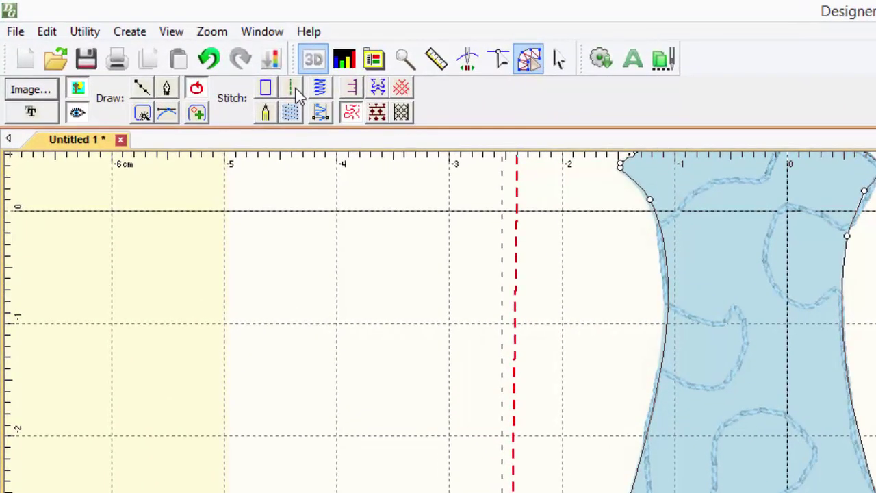
Convert the vase stipple into a stitch path and set it to Stem run.
click(200, 60)
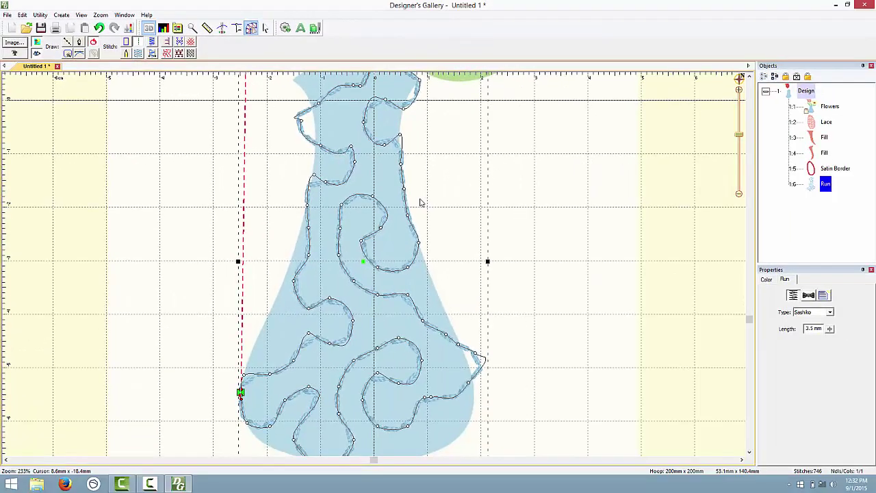
click(640, 305)
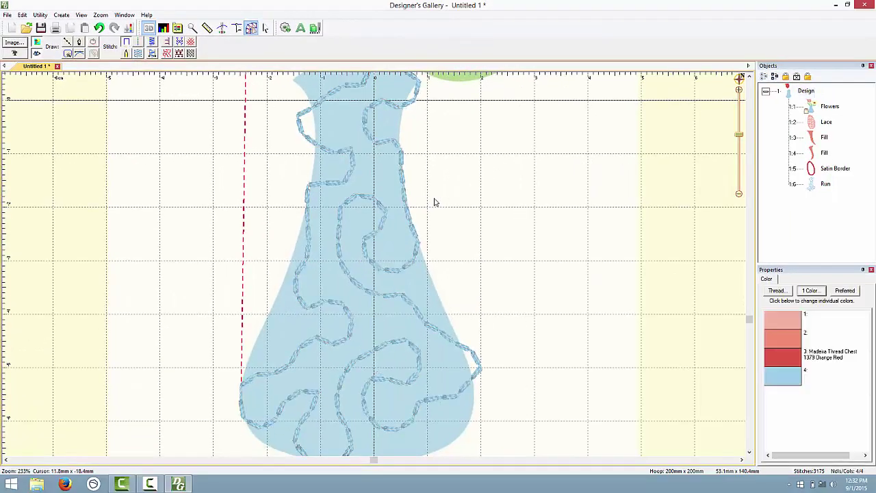
click(408, 195)
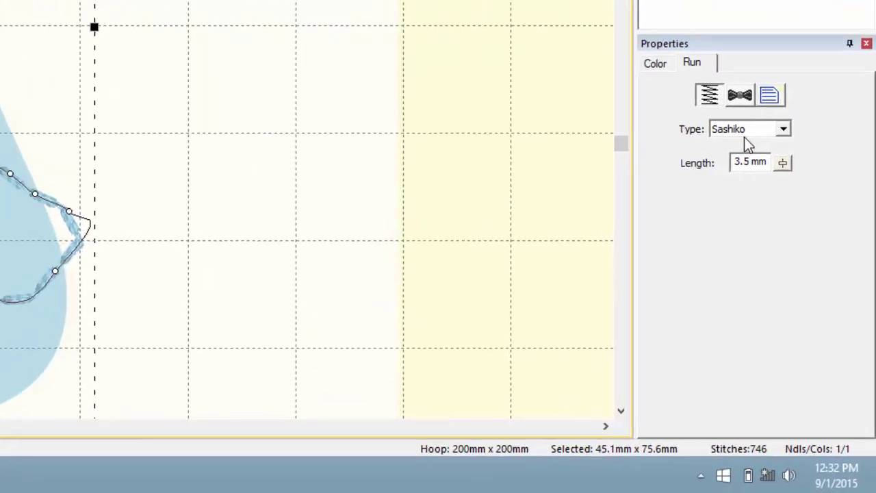
click(746, 133)
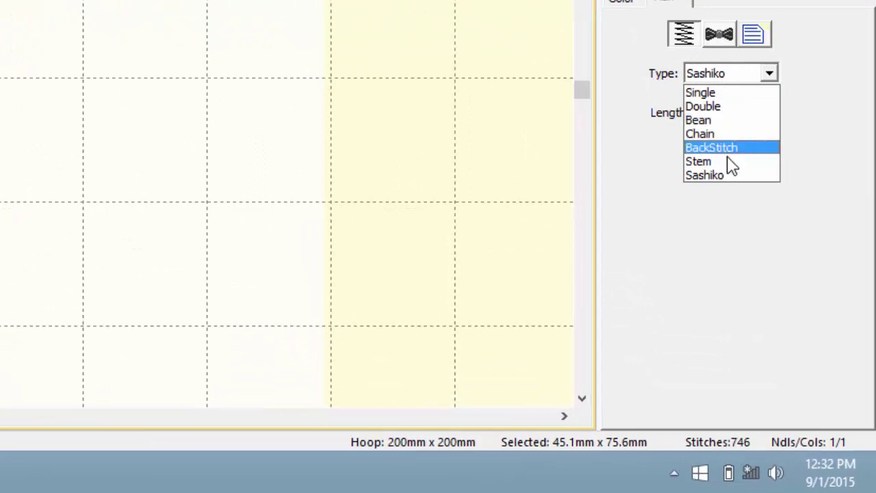
click(748, 202)
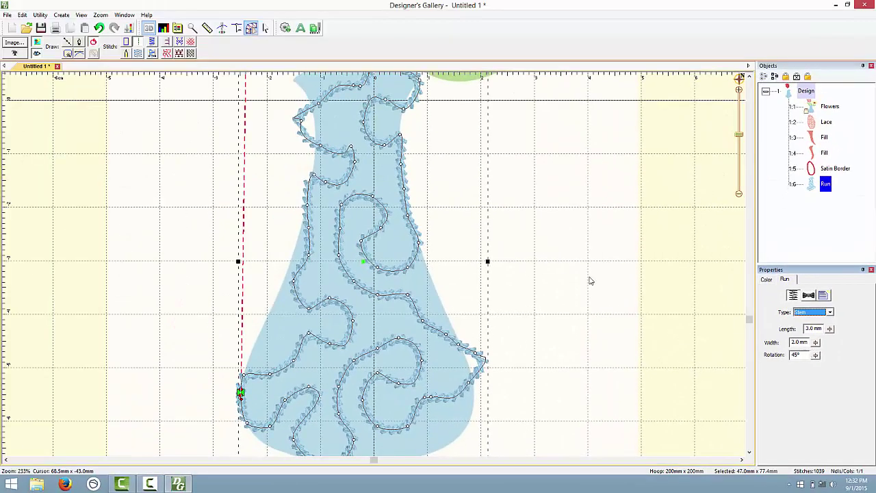
Try a cross-stitch motif line on the vase path, then undo it.
click(180, 42)
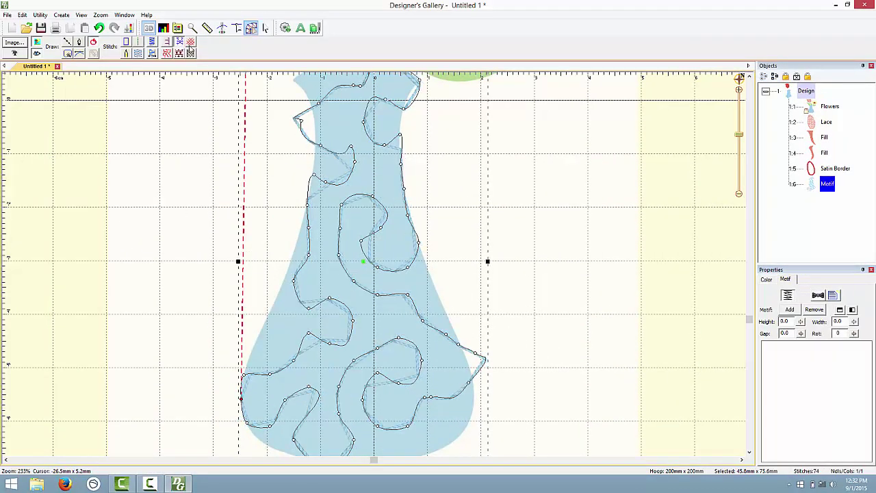
click(792, 314)
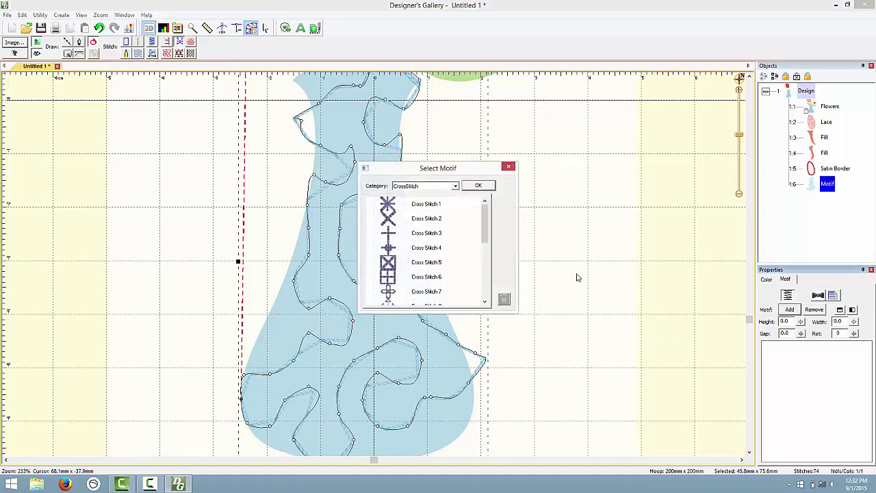
click(438, 226)
click(477, 186)
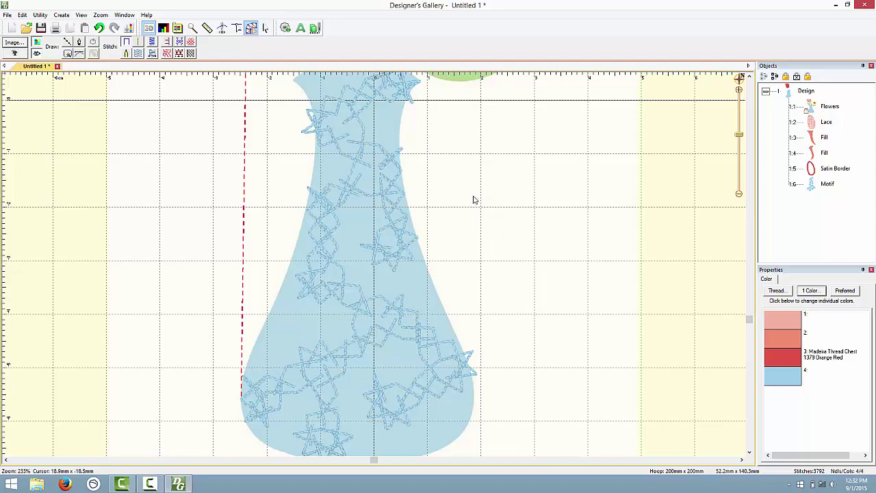
click(393, 186)
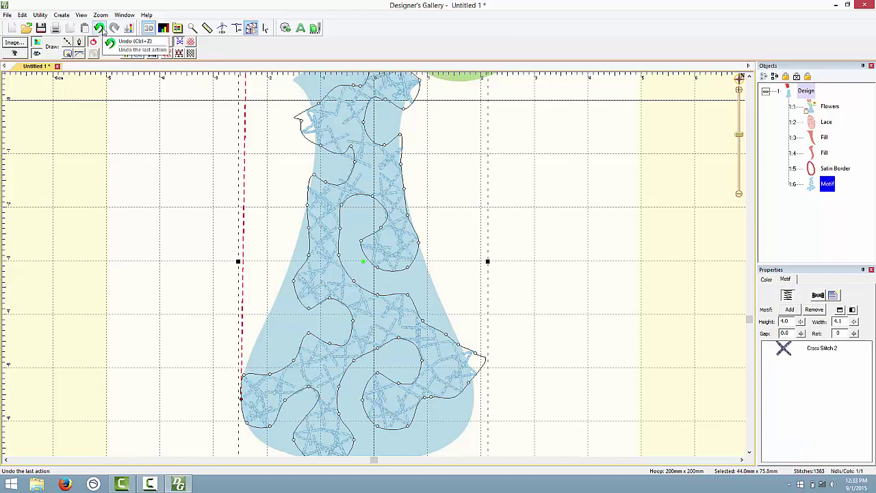
click(101, 29)
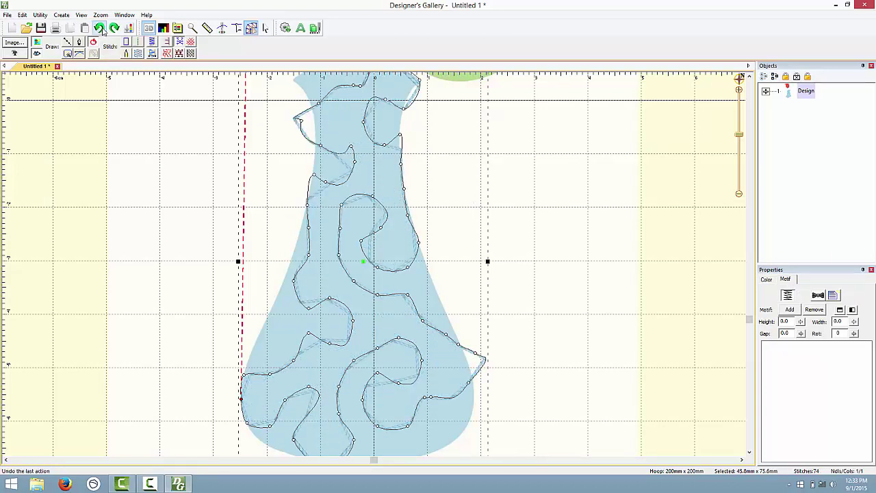
Restore the Stem run, delete excess swirl nodes and smooth the left curve.
click(100, 28)
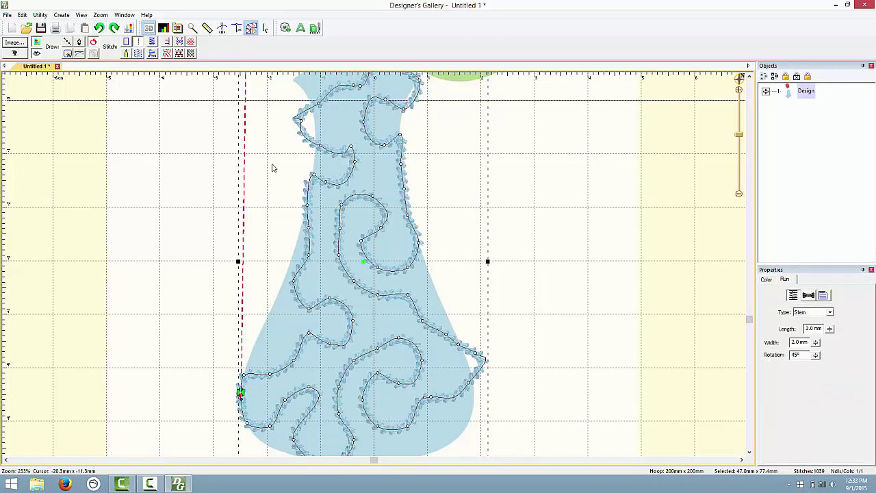
drag(314, 180, 307, 218)
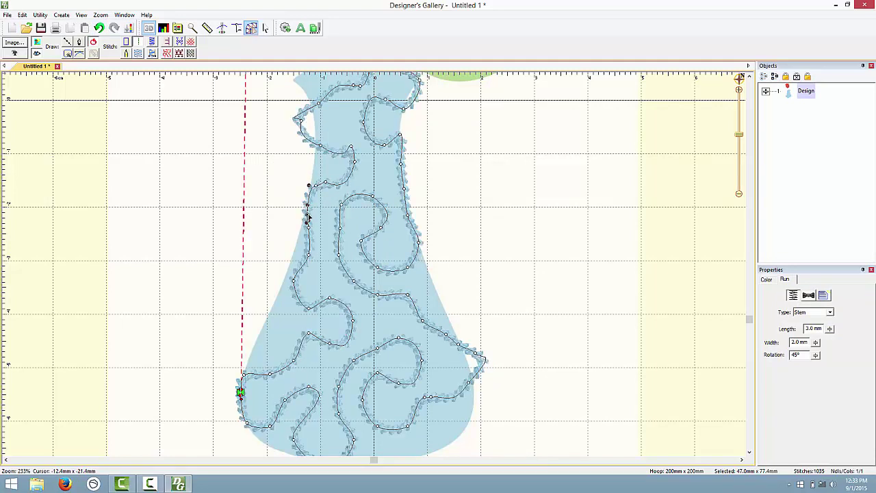
click(329, 174)
click(335, 184)
key(Delete)
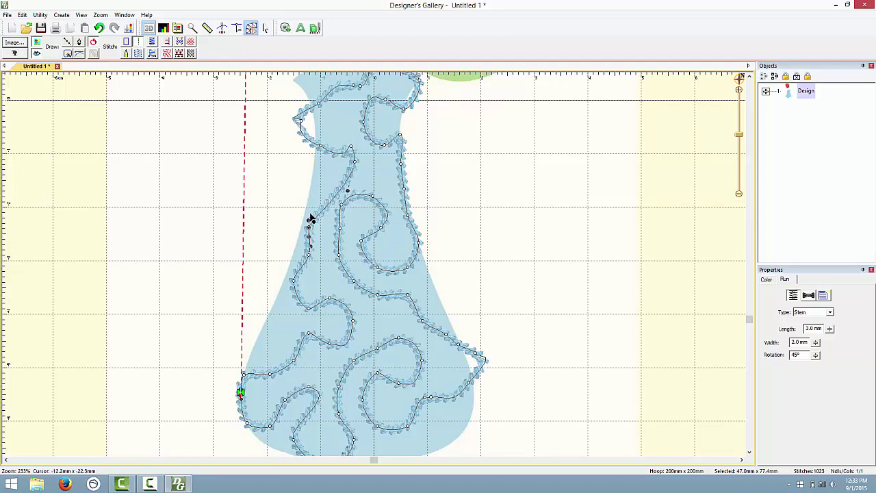
drag(312, 218, 325, 177)
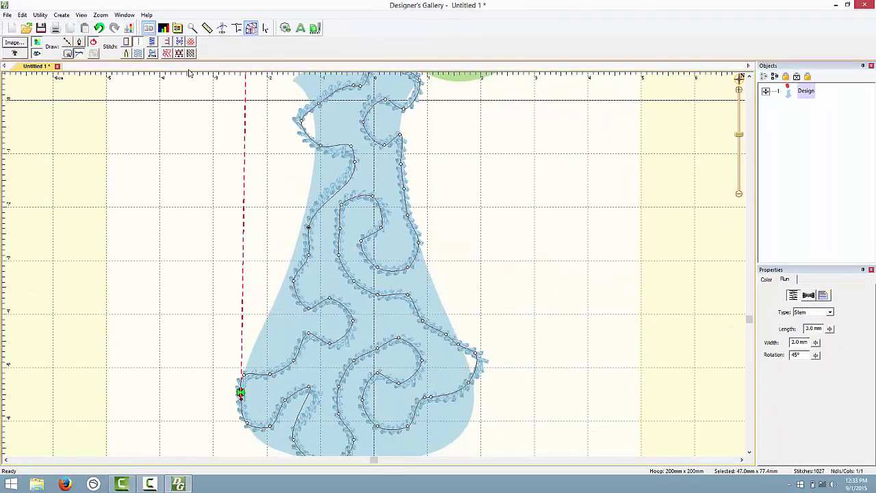
drag(308, 227, 320, 190)
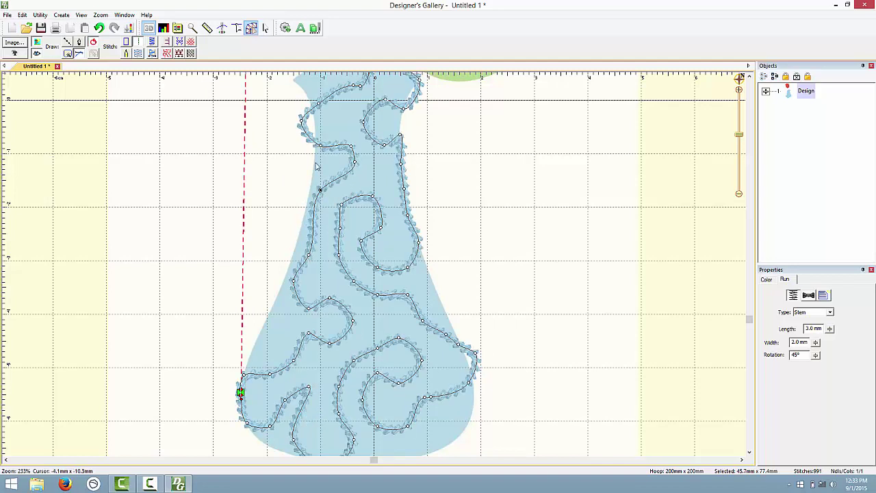
Move an upper-left swirl node up-left and delete one more node from the curve.
right_click(314, 227)
key(Escape)
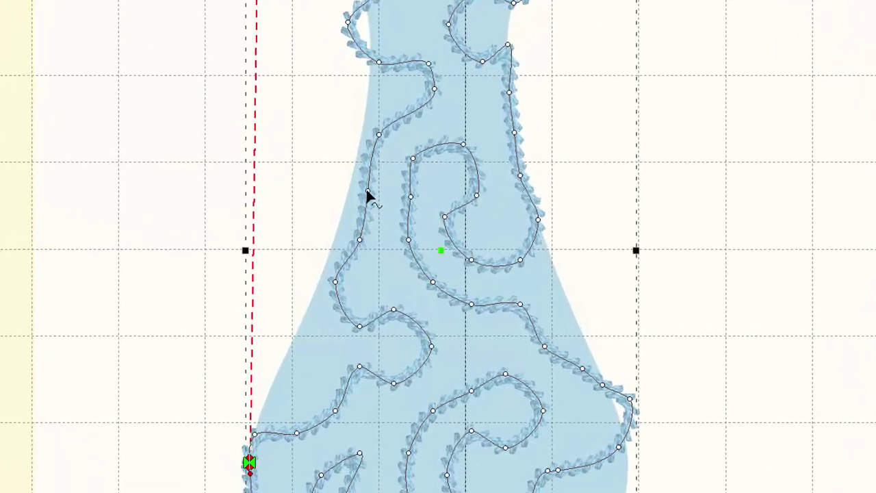
drag(370, 190, 409, 174)
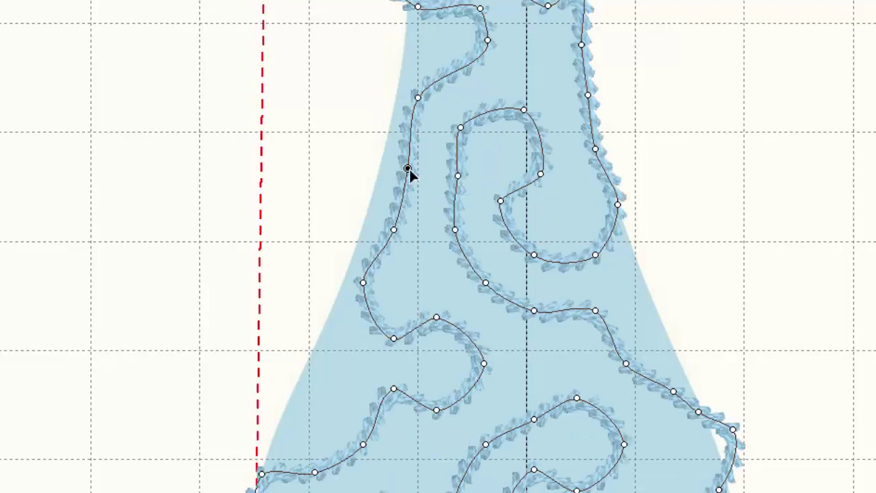
key(Delete)
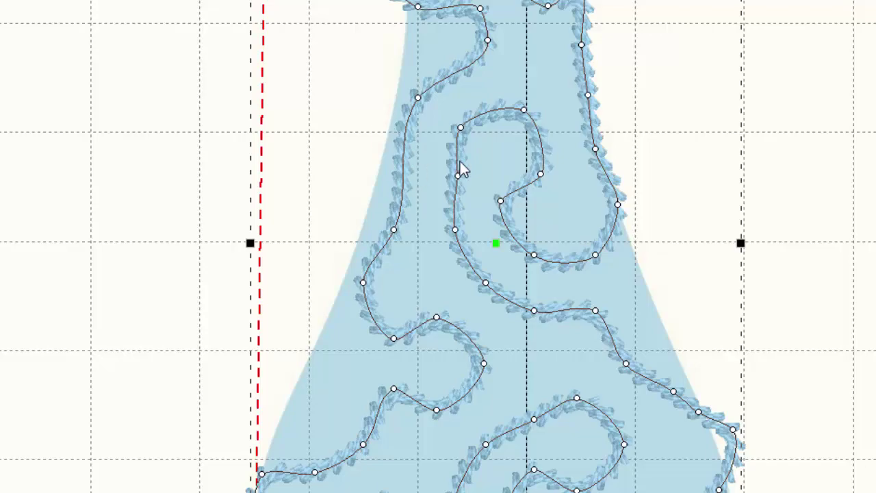
scroll(442, 182, down, 1)
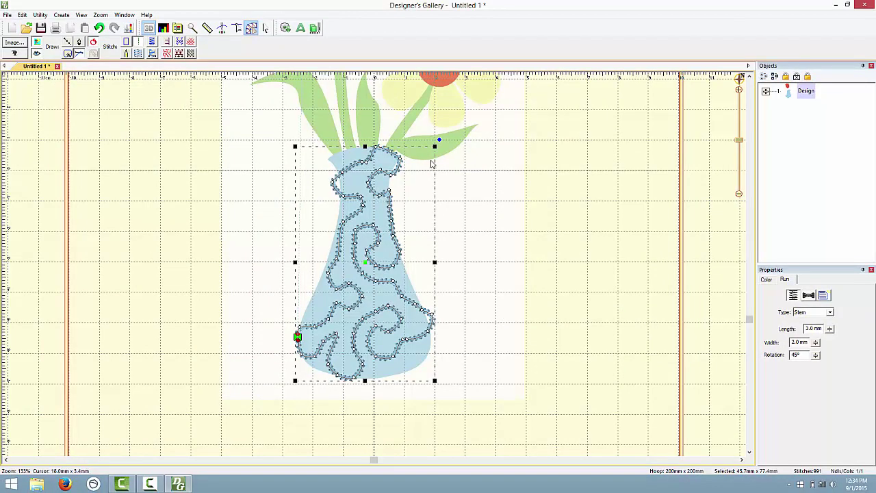
Shrink the vase swirl slightly, nudge it up-left, and change its run type from Stem to Chain.
mouse_move(435, 146)
mouse_down()
mouse_move(386, 189)
mouse_move(424, 152)
mouse_move(427, 161)
mouse_up()
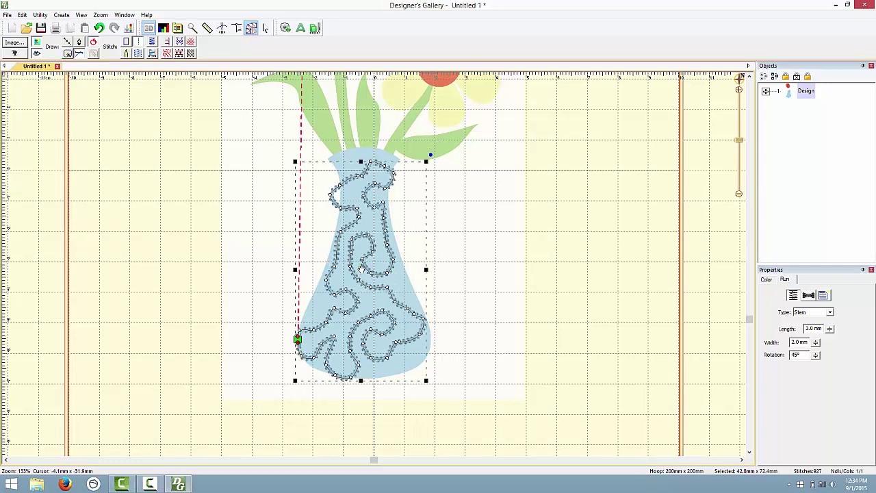
mouse_move(361, 270)
mouse_down()
mouse_move(254, 249)
mouse_move(318, 243)
mouse_move(363, 263)
mouse_up()
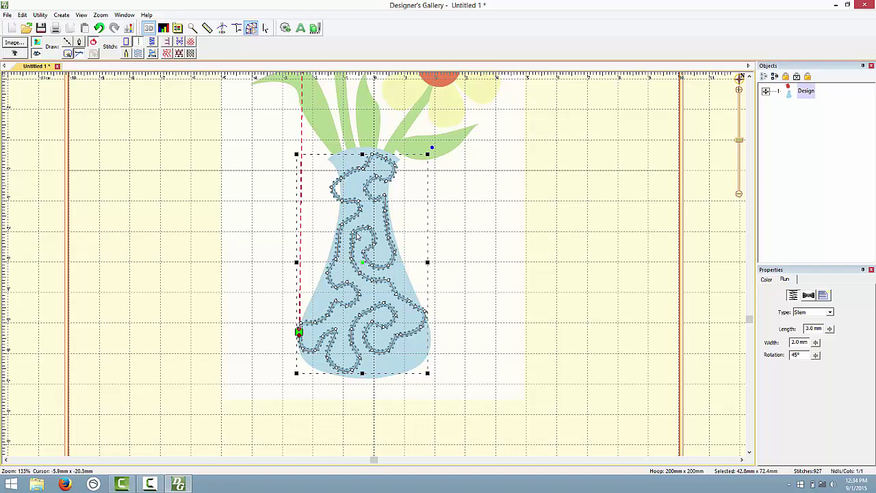
click(828, 313)
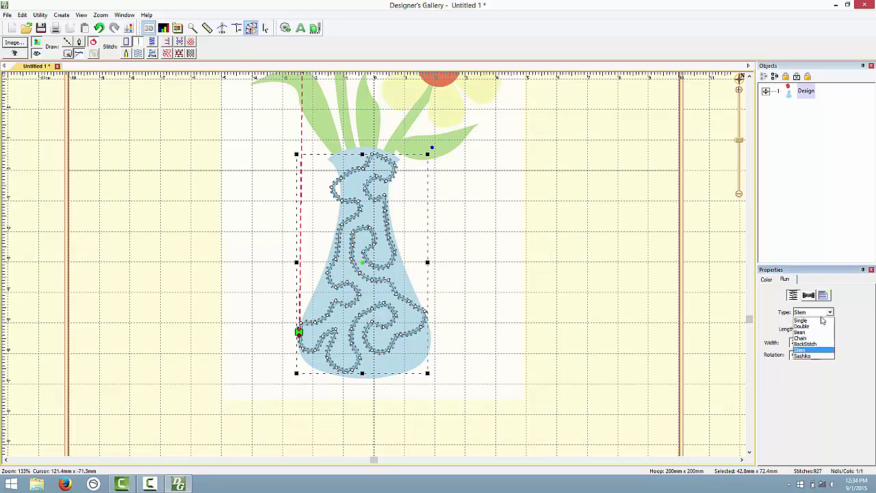
click(814, 355)
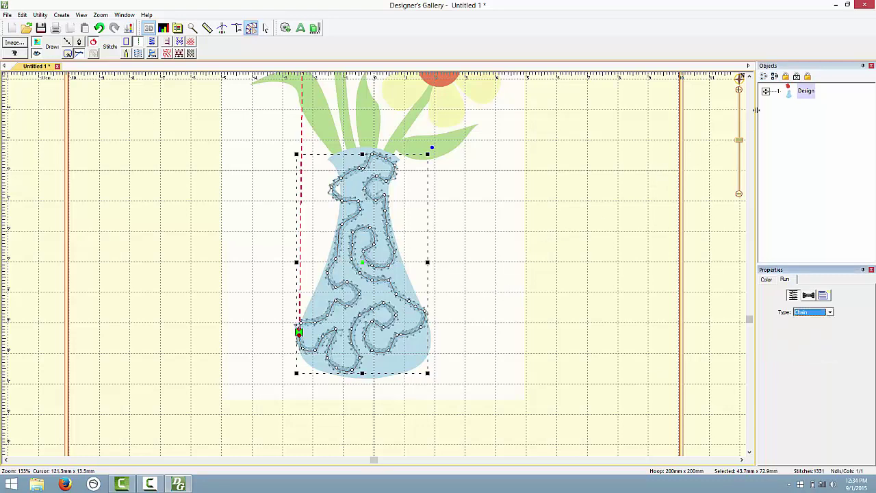
click(765, 91)
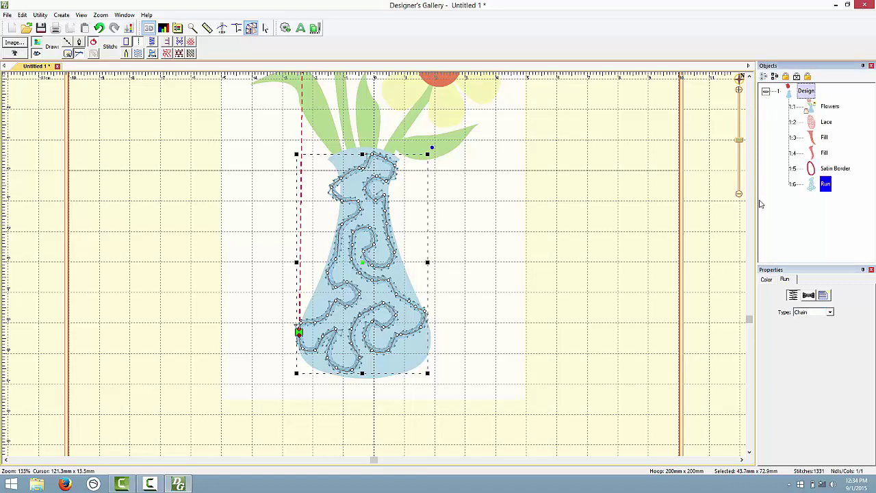
Select the Lace, both Fill, Satin Border and Run objects together in the Objects list.
click(838, 140)
shift+click(837, 154)
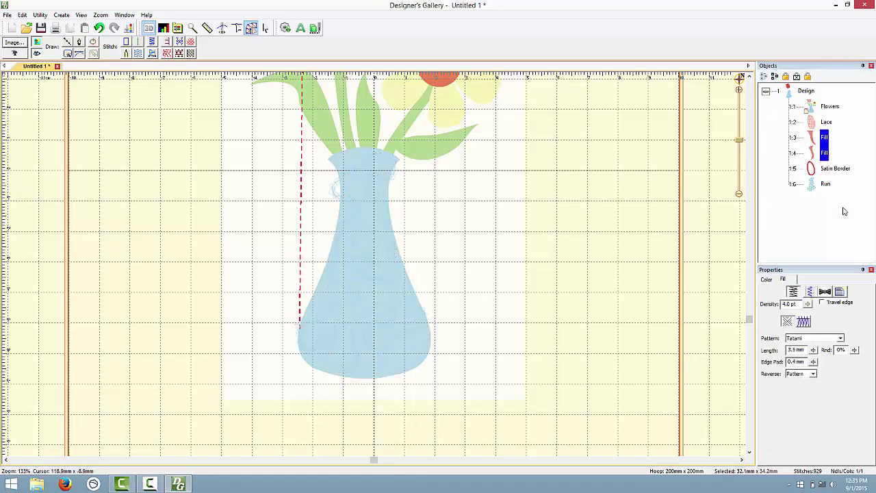
shift+click(827, 184)
ctrl+click(826, 122)
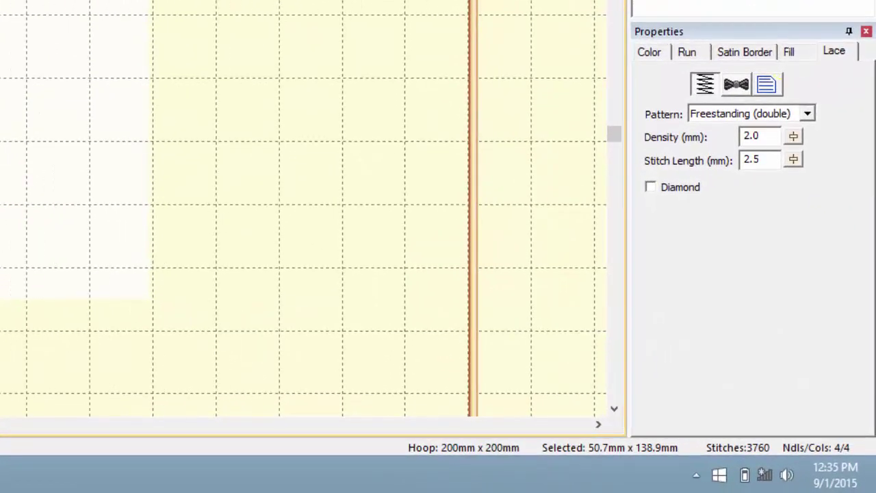
Enable Tie at entry and Tie at exit in the Run tab's tie settings.
click(710, 54)
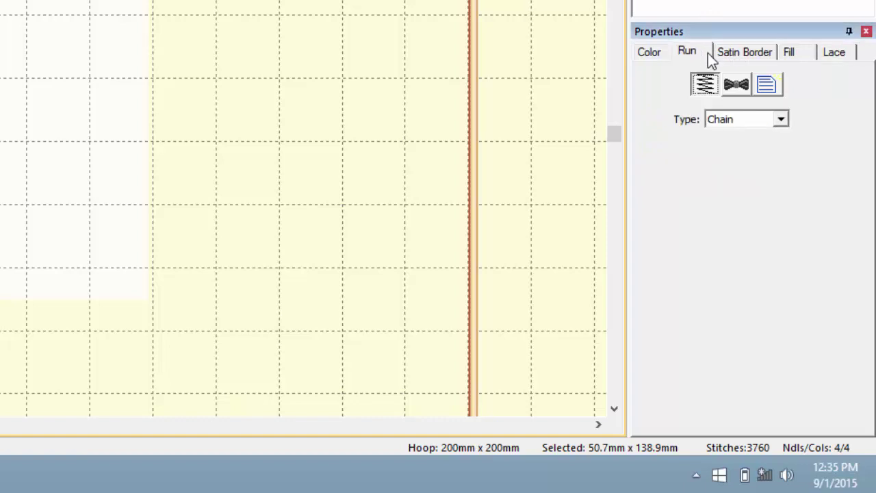
click(735, 53)
click(788, 54)
click(835, 54)
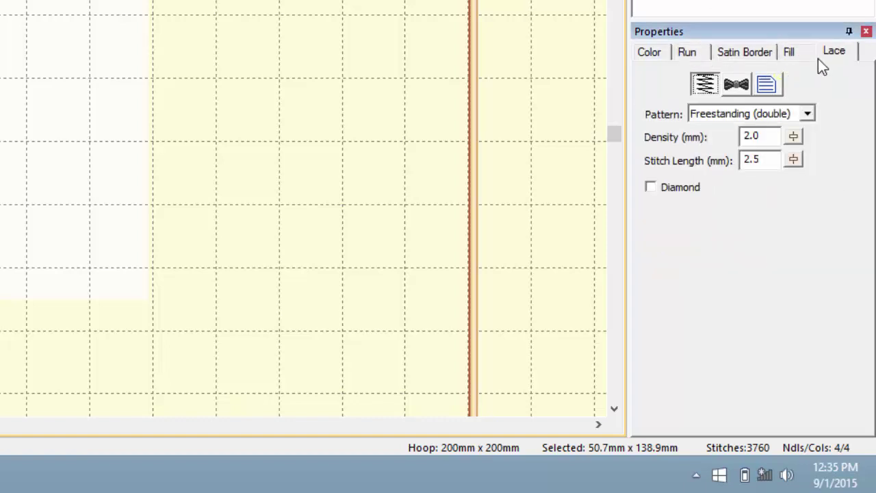
click(695, 55)
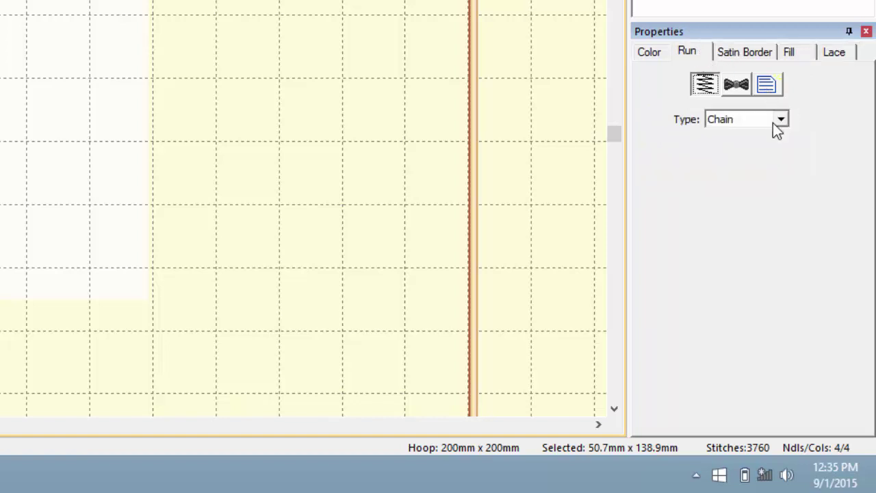
click(743, 91)
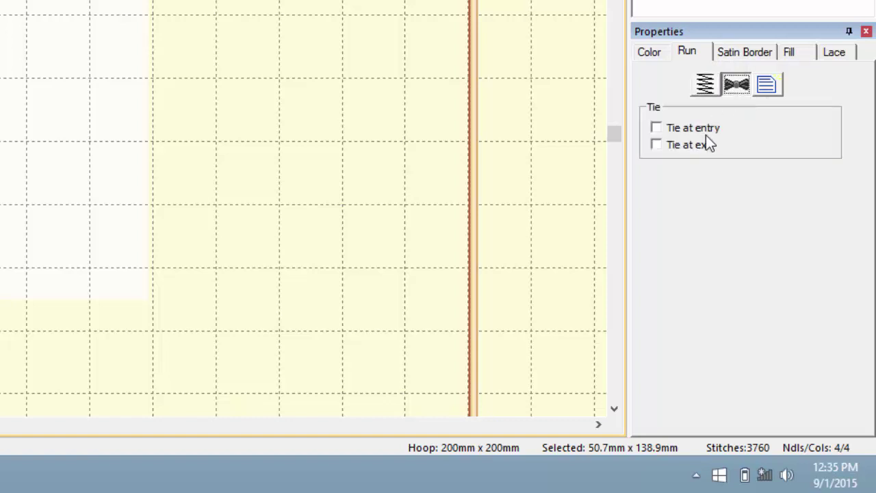
click(702, 128)
click(705, 142)
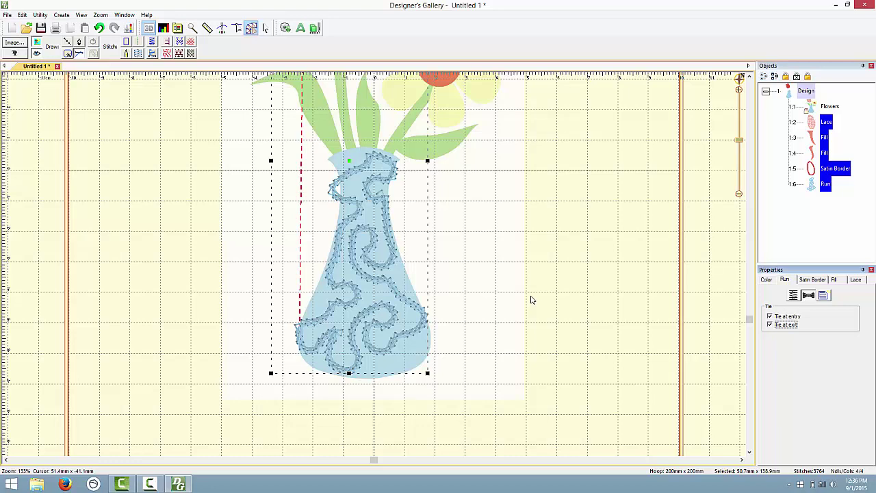
Start a new design in Create Designs mode and zoom in.
click(15, 31)
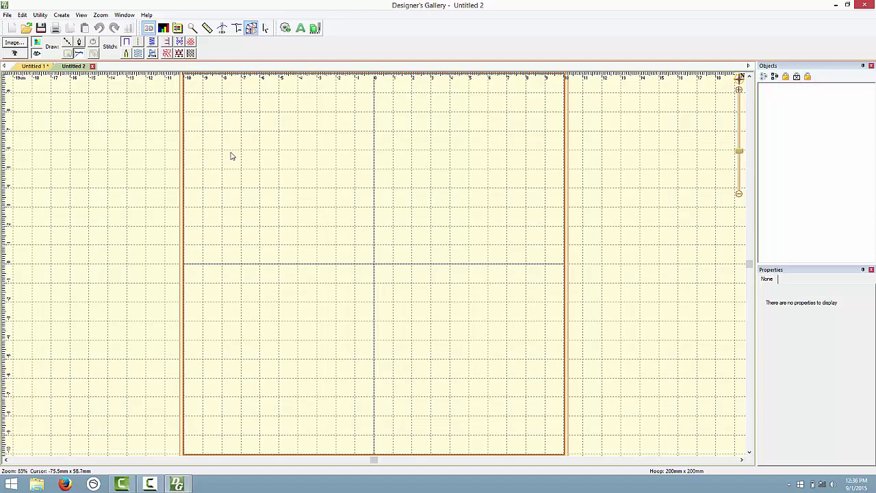
click(252, 28)
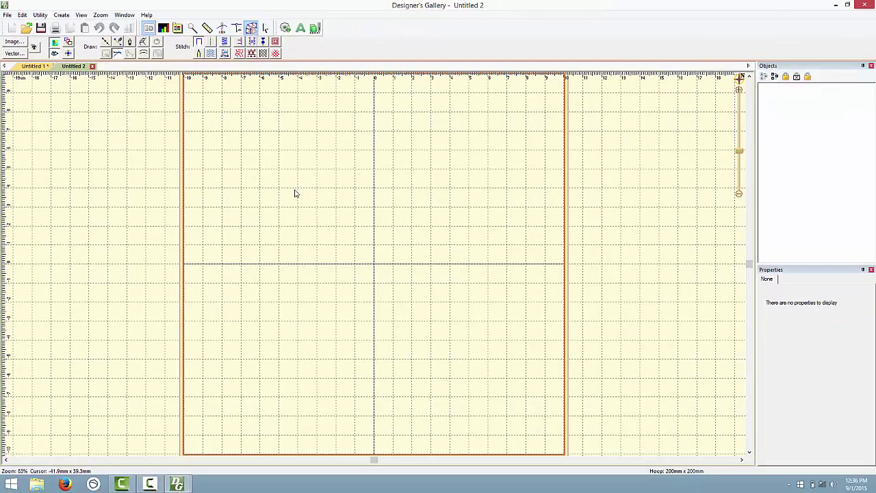
scroll(295, 194, up, 4)
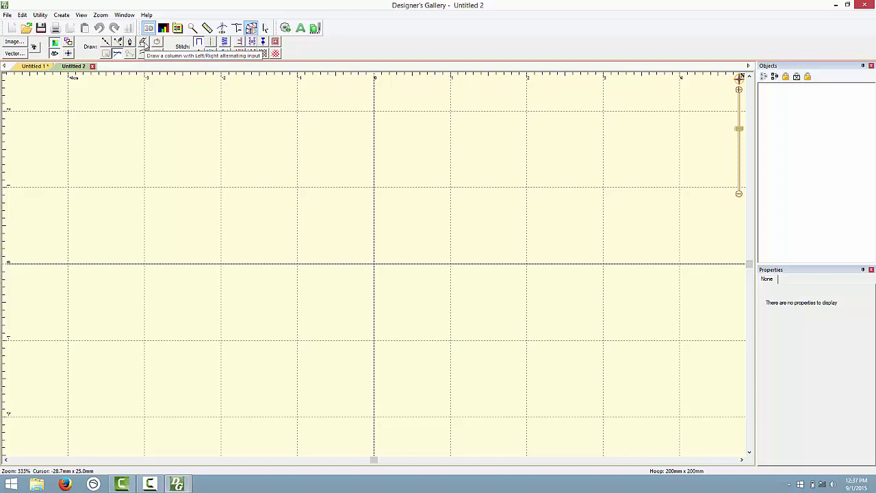
Draw a curved, hook-shaped red satin column from twelve alternating edge points.
click(144, 42)
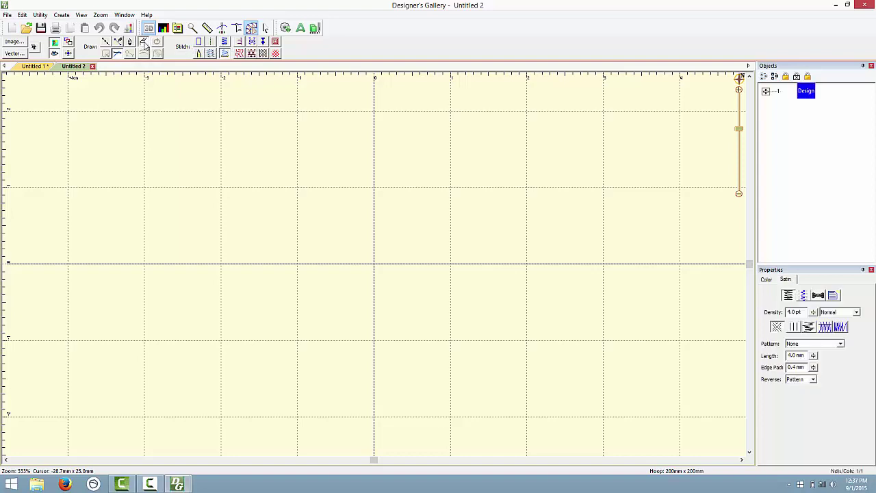
click(241, 234)
click(263, 277)
click(280, 211)
click(295, 254)
click(334, 200)
click(330, 240)
click(396, 211)
click(371, 240)
click(416, 254)
click(389, 256)
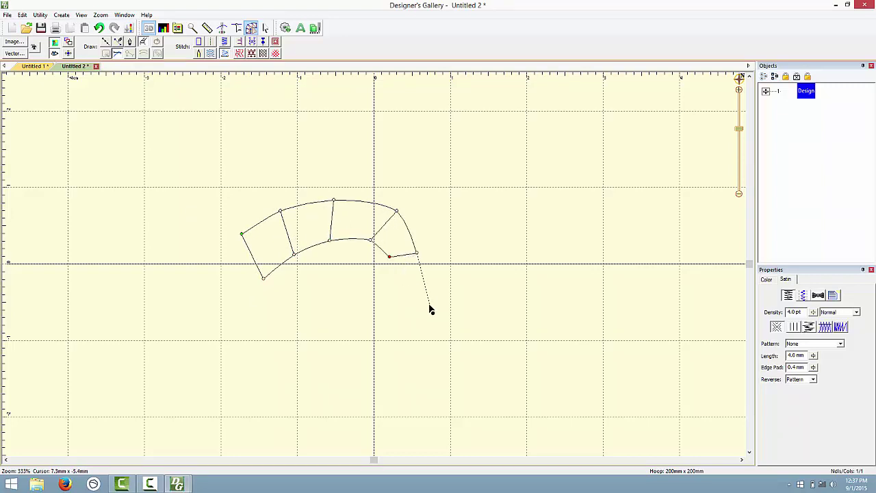
click(432, 306)
click(409, 299)
key(Return)
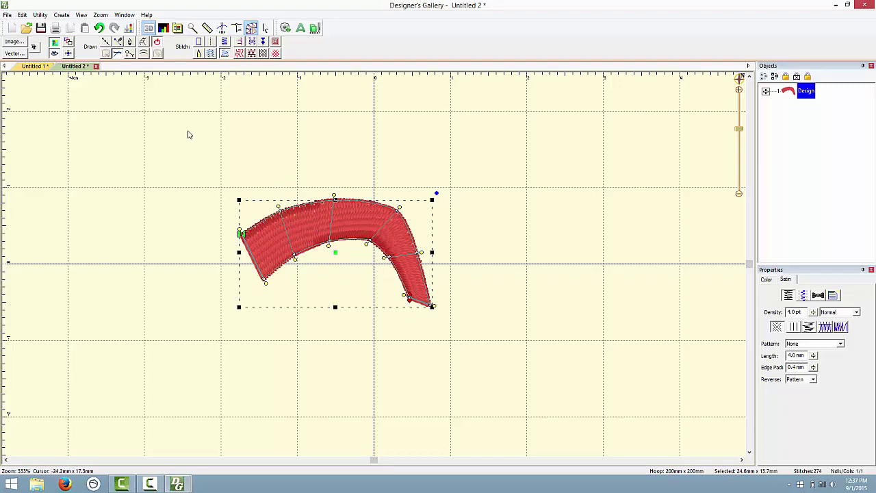
click(144, 55)
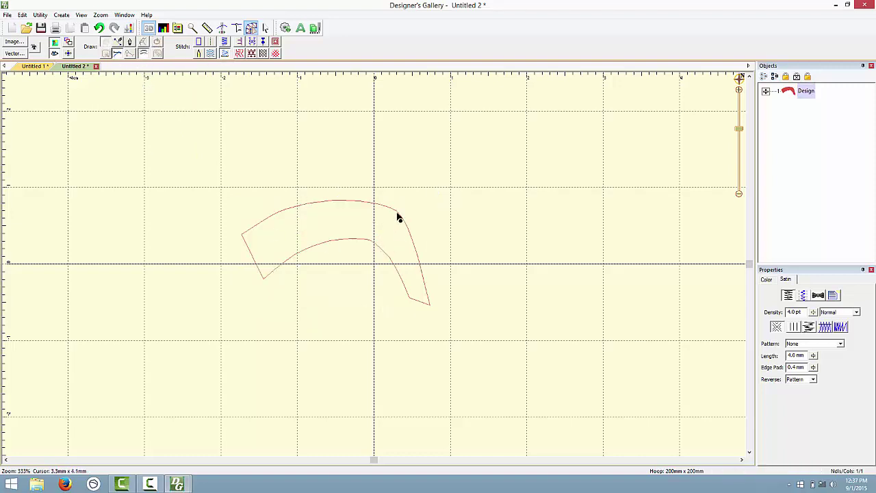
Draw a crenellated square-wave line with three raised tabs above the red column.
click(413, 187)
click(416, 145)
click(442, 143)
click(445, 185)
click(475, 183)
click(478, 144)
click(515, 150)
click(518, 185)
click(563, 188)
click(574, 148)
click(606, 150)
click(611, 185)
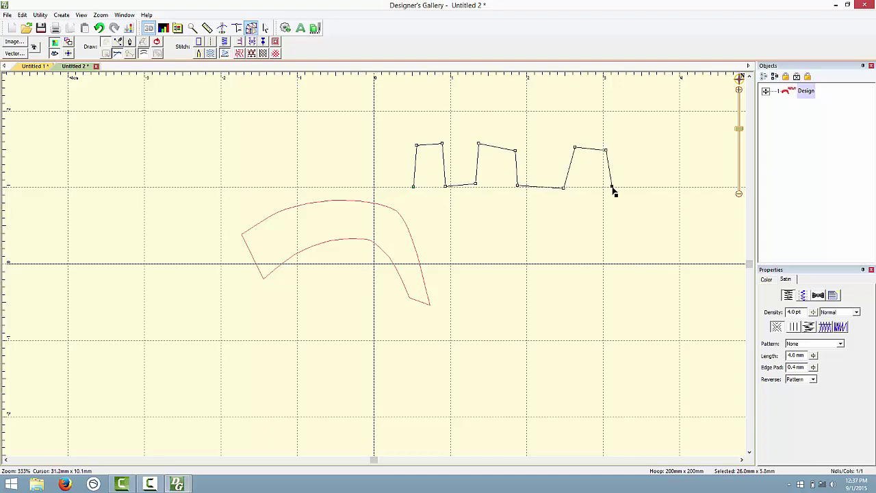
key(Return)
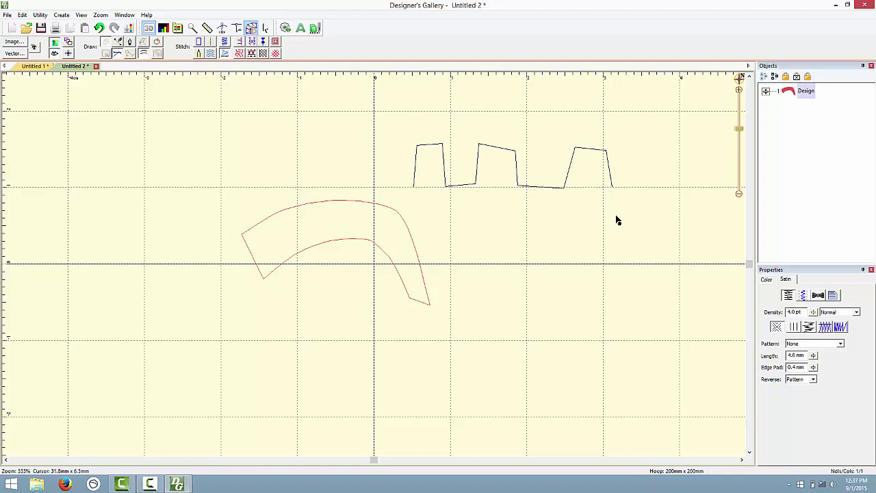
Add a base line under the outline and join both into one closed shape with Ctrl+J.
click(613, 219)
click(415, 225)
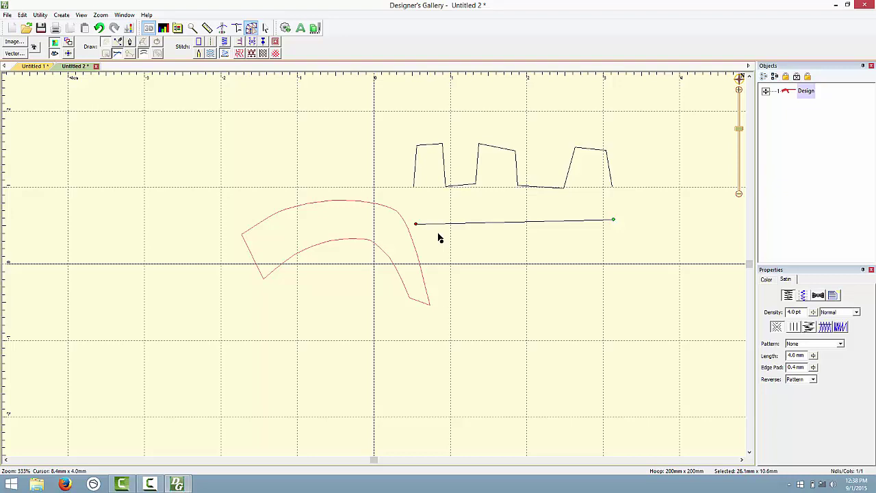
key(ctrl+j)
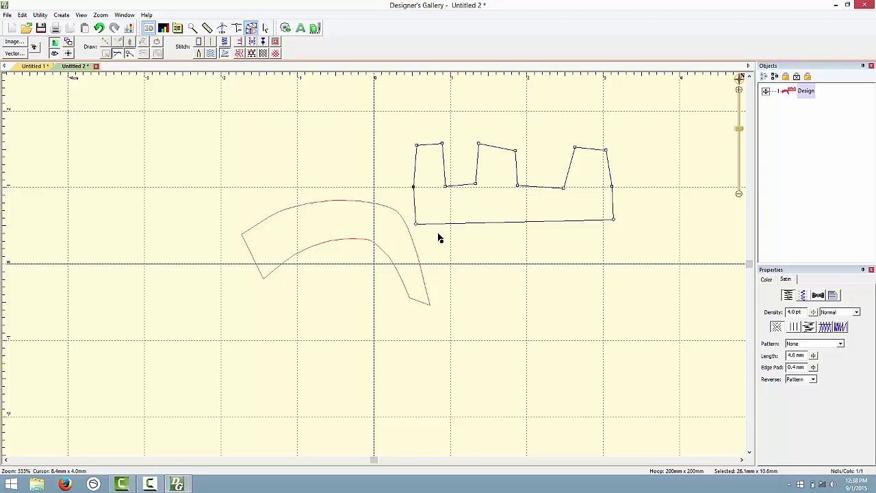
Add three vertical stitch-angle lines across the shape and fill it with red satin.
click(427, 140)
click(432, 229)
click(495, 147)
click(487, 227)
click(593, 144)
click(595, 225)
key(Return)
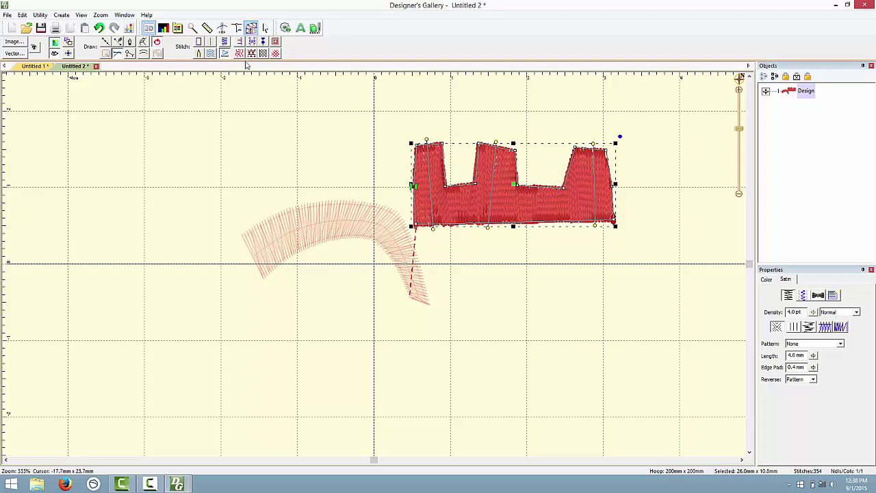
Draw a closed, slanted bar shape with a rounded left end below the curved piece.
click(106, 42)
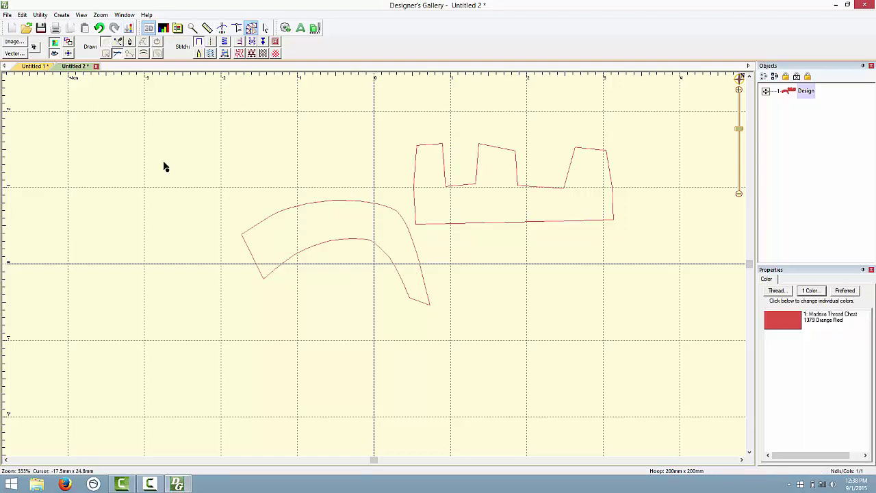
click(319, 335)
click(376, 325)
click(438, 313)
click(529, 290)
click(574, 286)
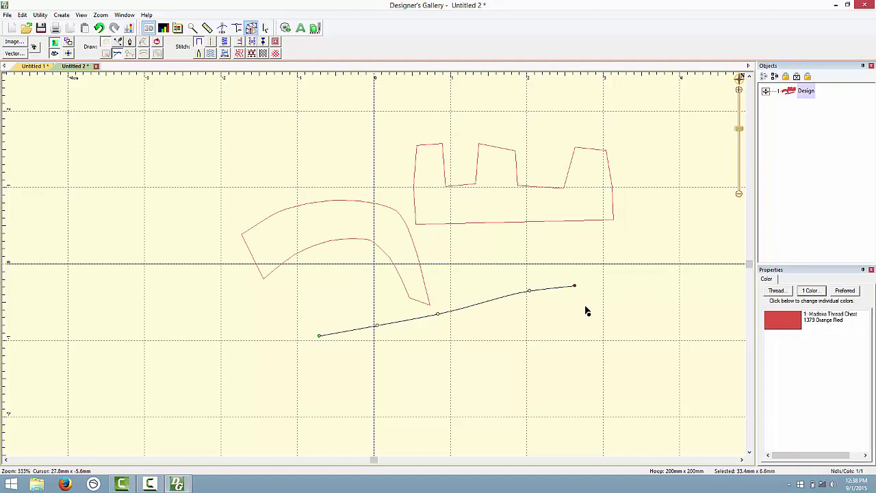
click(581, 315)
click(466, 338)
click(400, 353)
click(324, 365)
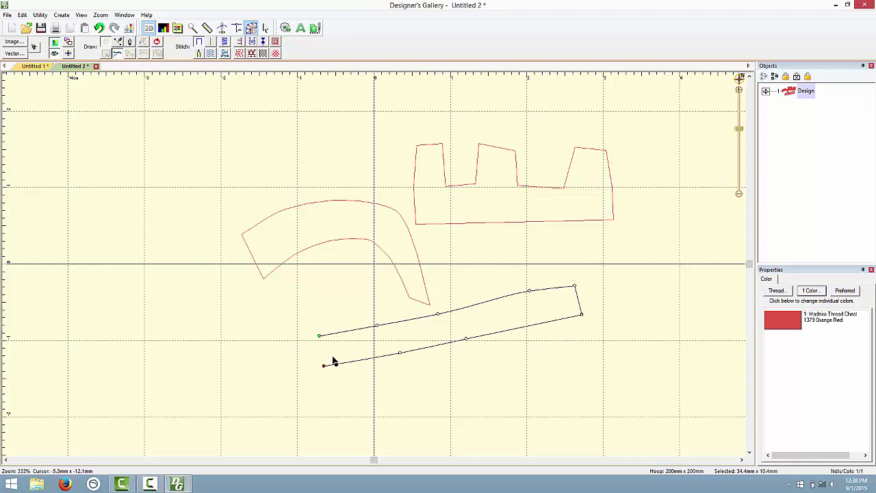
key(Return)
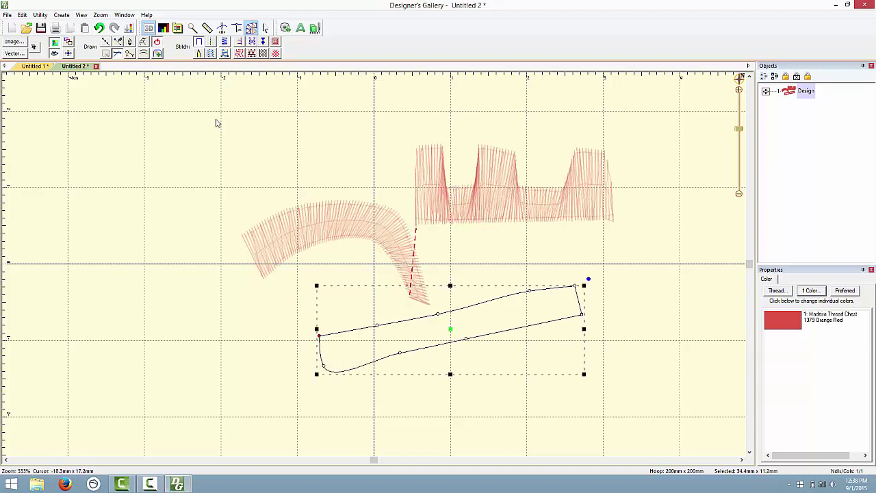
Add stitch-angle lines across the bar and fill it with red satin.
click(130, 54)
click(363, 378)
click(533, 280)
click(558, 347)
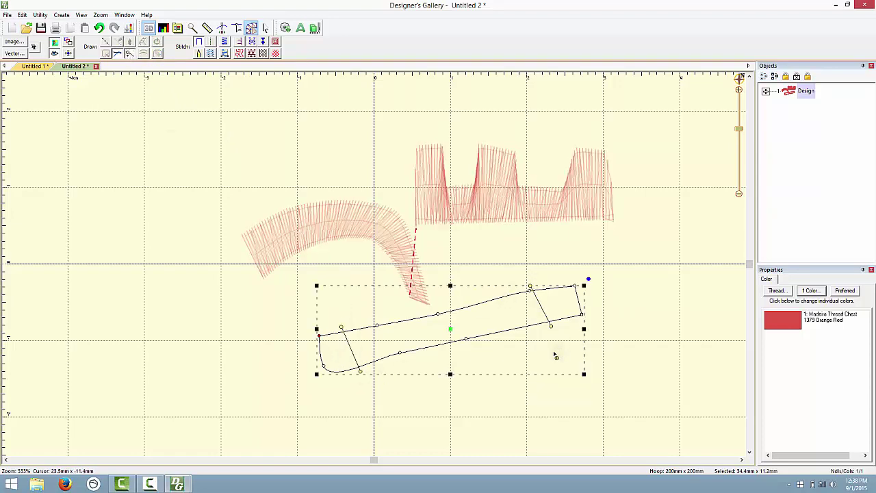
click(225, 54)
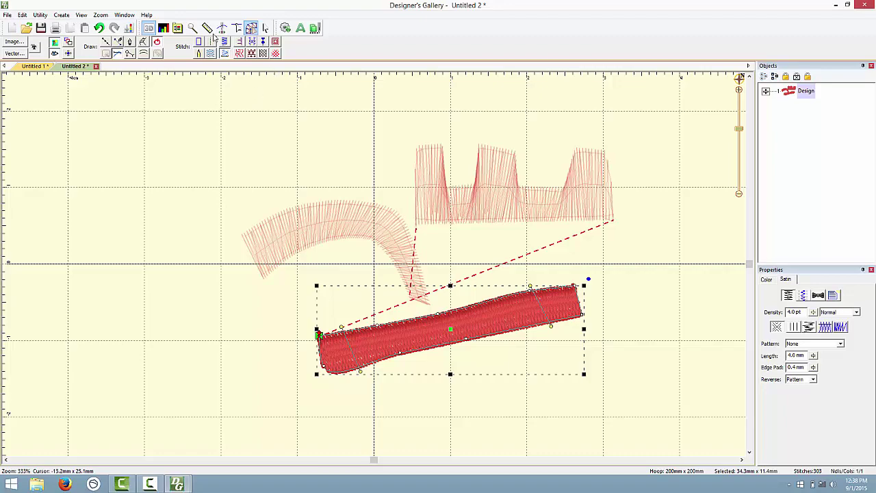
In a new design, add the TrueType lettering 'Hello' in Arial and enlarge it.
click(14, 27)
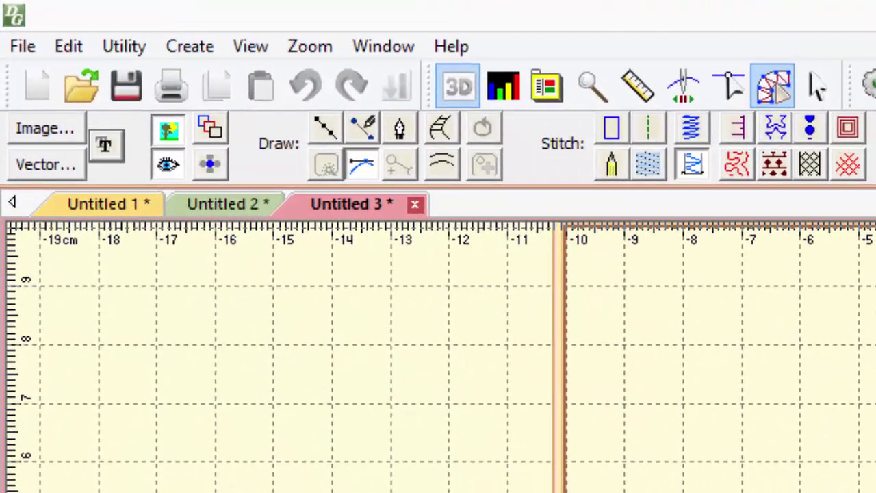
click(190, 303)
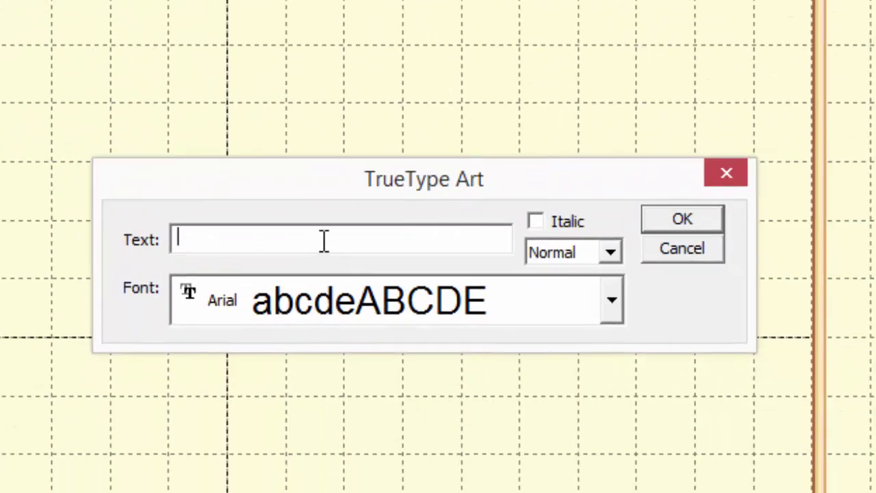
text(Hello)
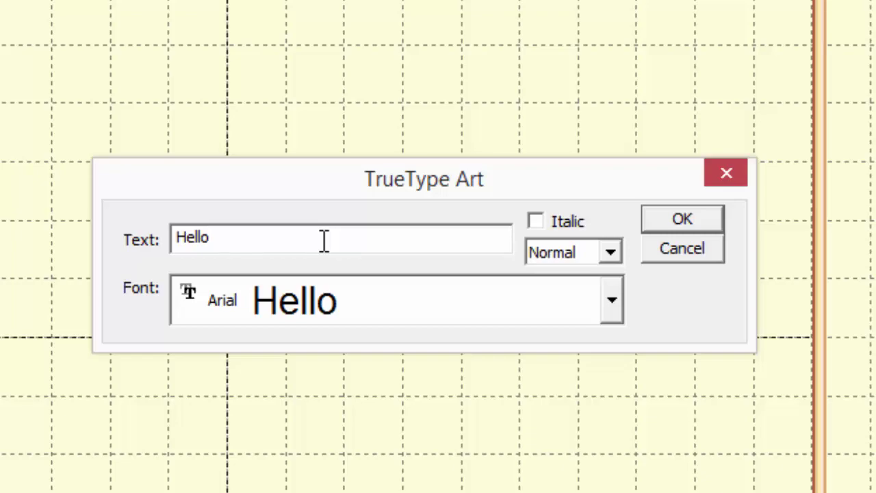
key(Return)
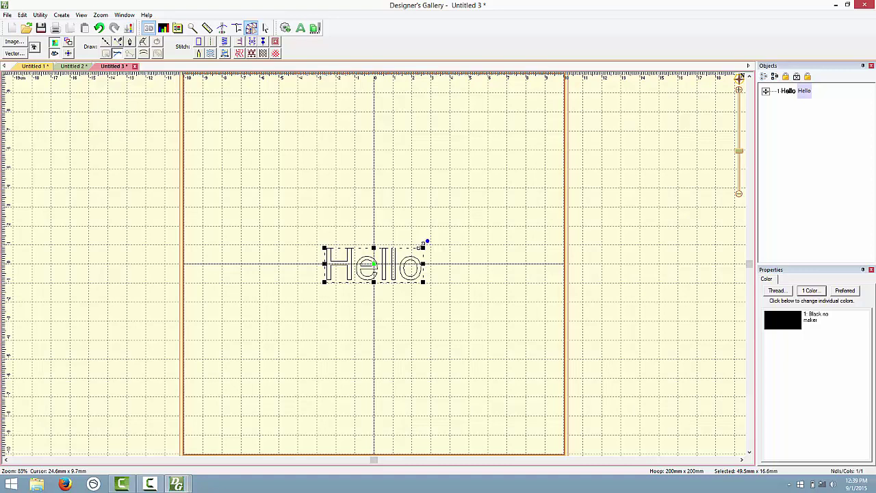
drag(421, 246, 481, 227)
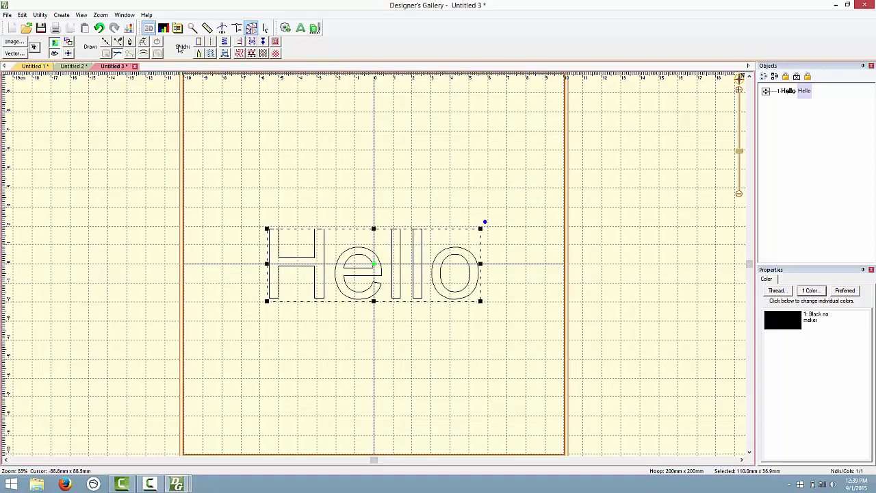
Try chain, Tatami and satin stitches on Hello, settling on Tatami fill.
click(212, 41)
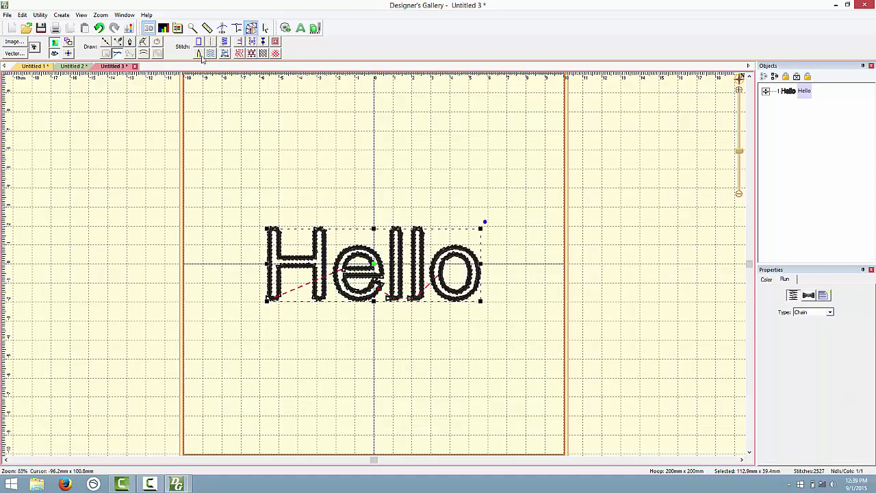
click(210, 53)
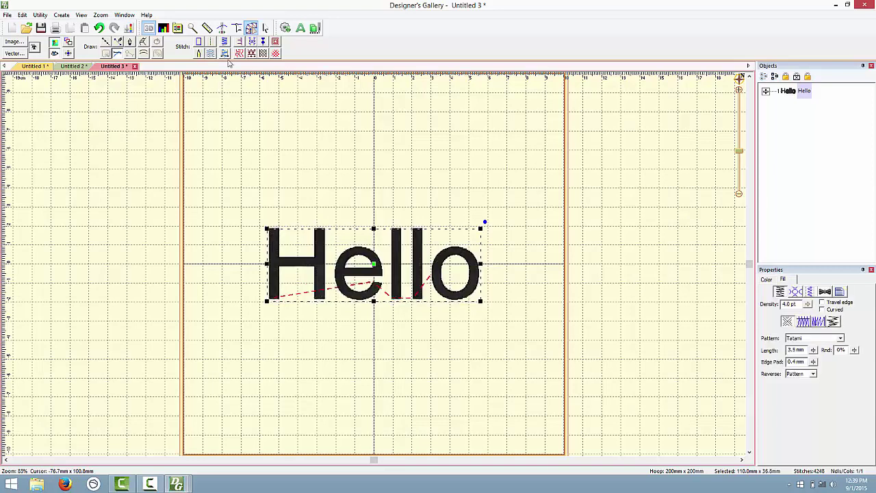
click(227, 55)
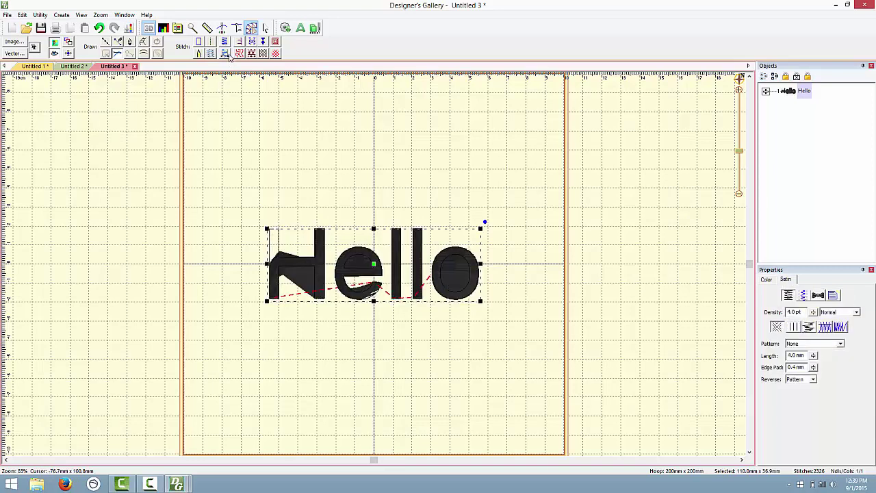
click(99, 28)
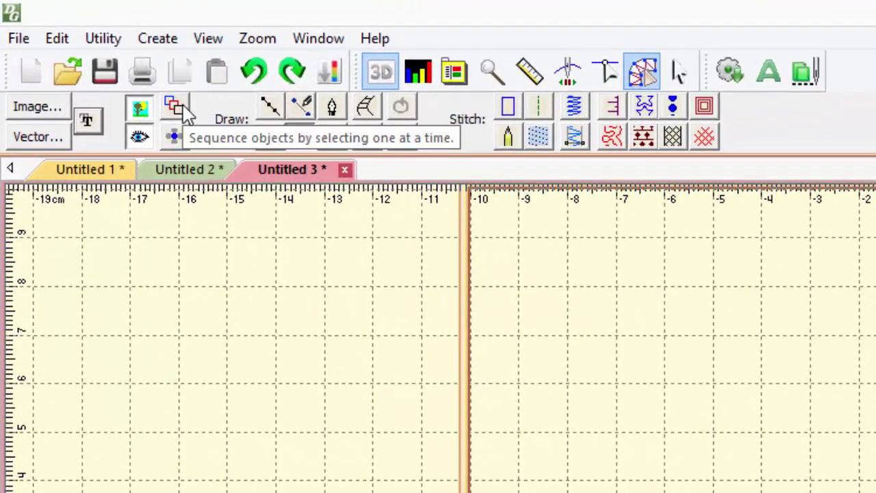
click(175, 139)
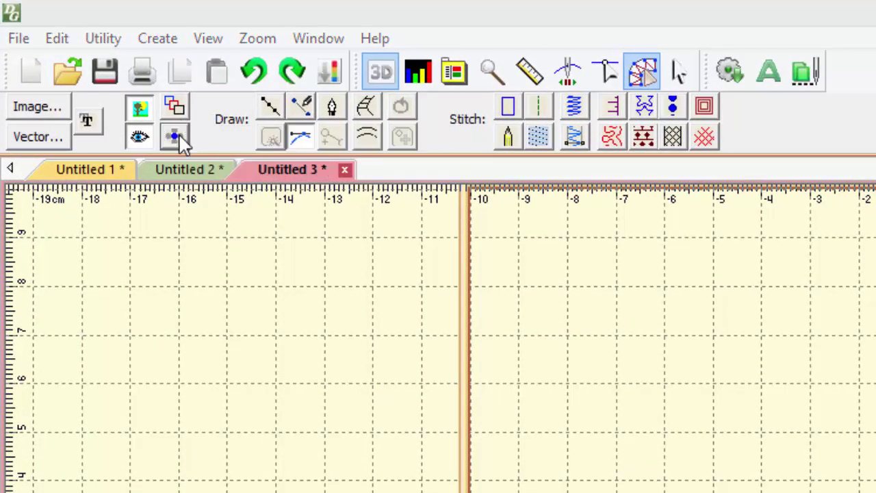
click(373, 219)
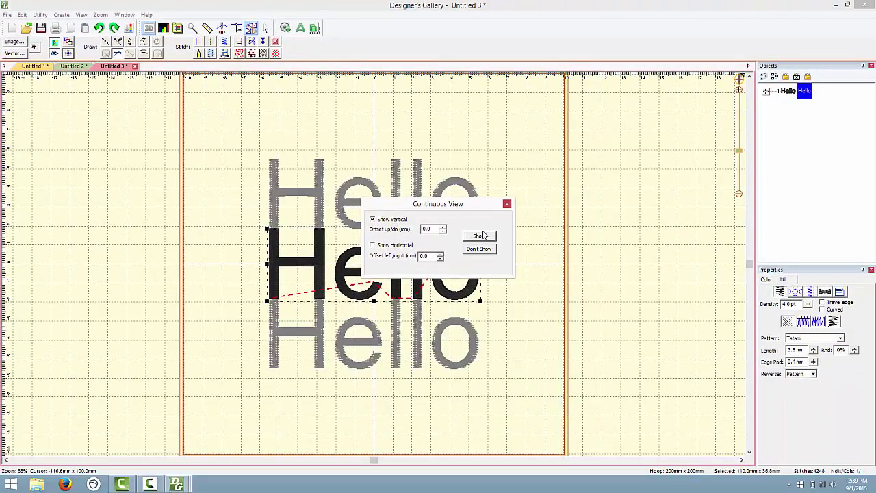
click(443, 227)
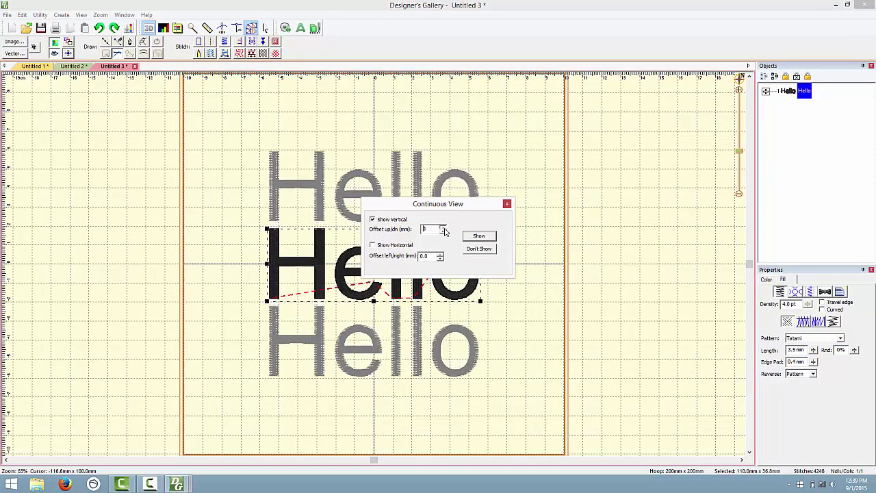
click(478, 236)
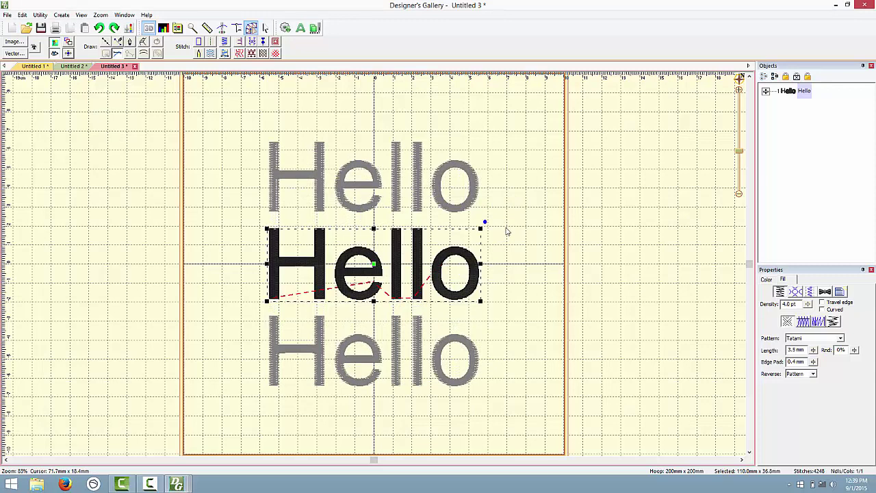
click(69, 55)
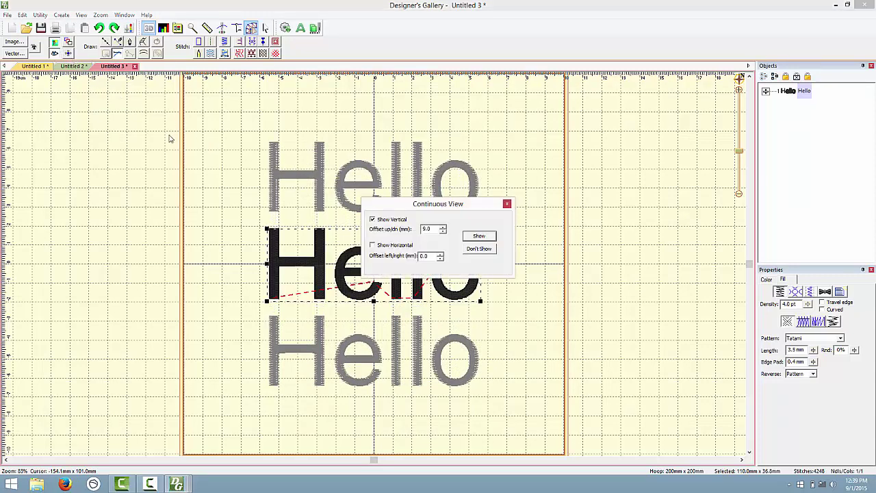
click(372, 219)
click(507, 204)
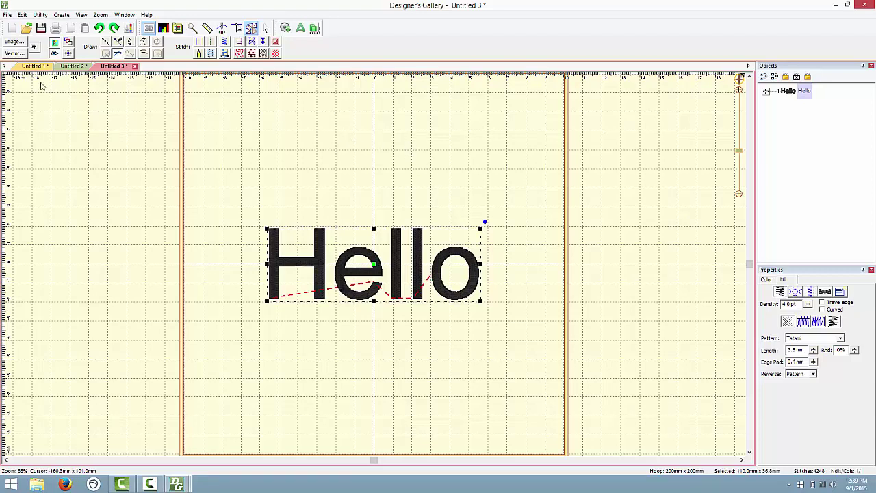
click(14, 53)
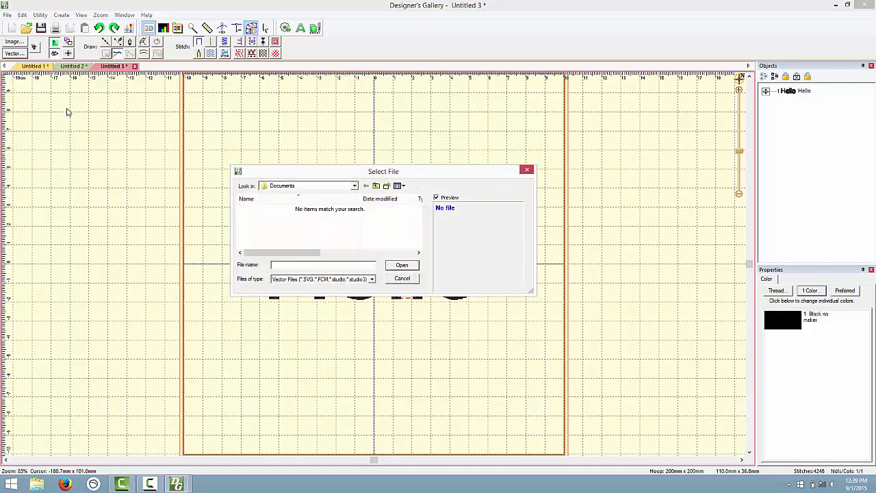
click(371, 279)
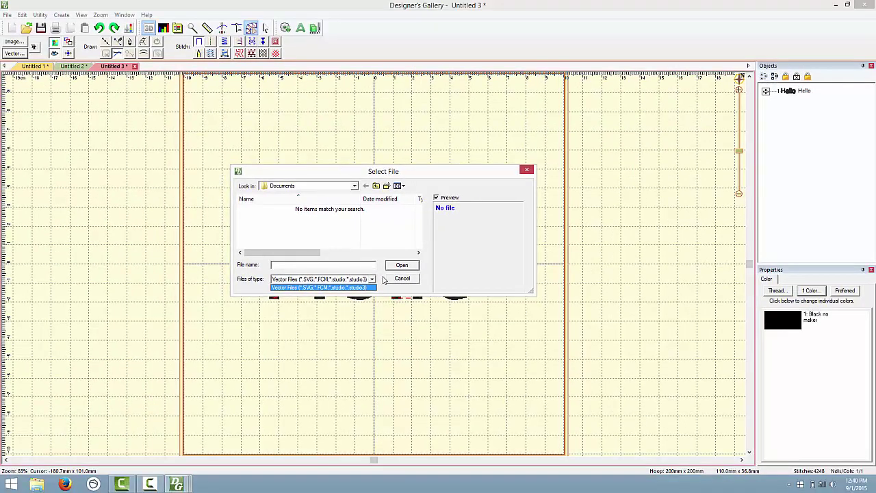
click(527, 176)
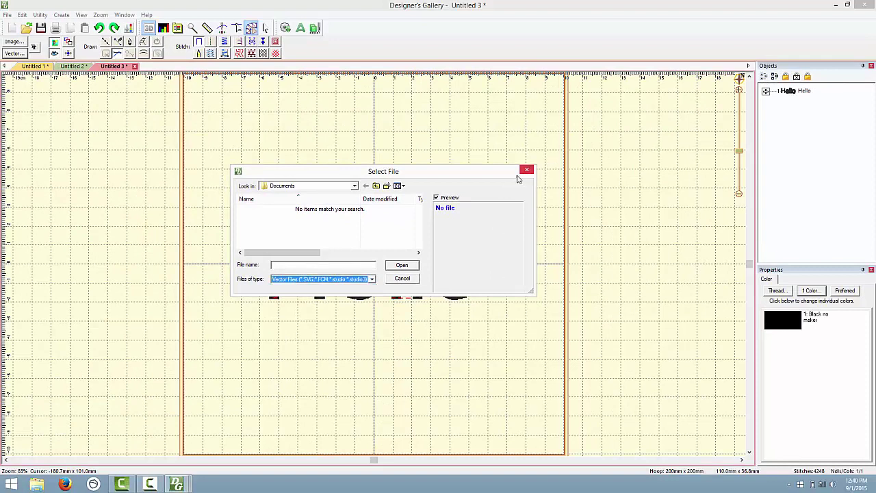
click(527, 170)
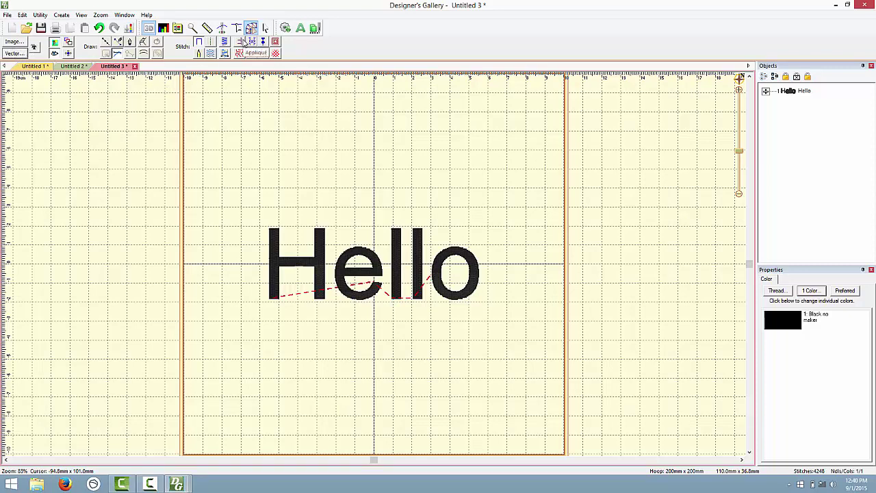
Start a new design and browse the Outlines library's Shapes 2 and Stars categories.
click(11, 28)
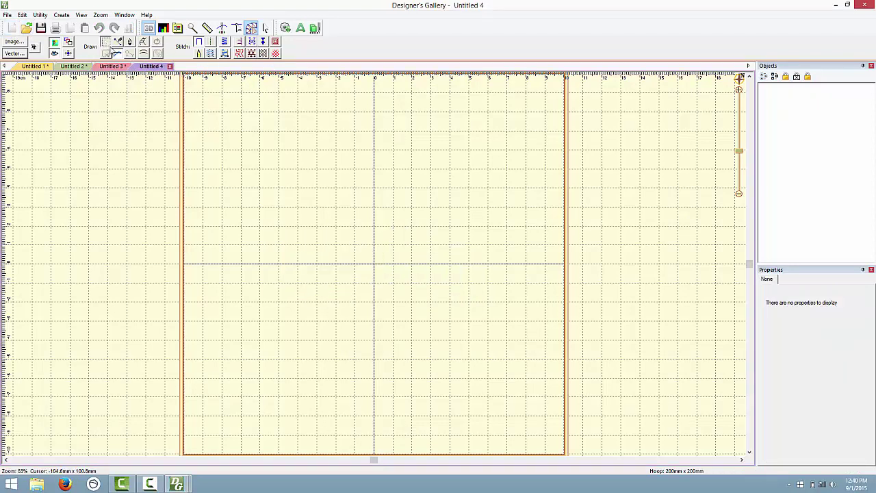
click(213, 103)
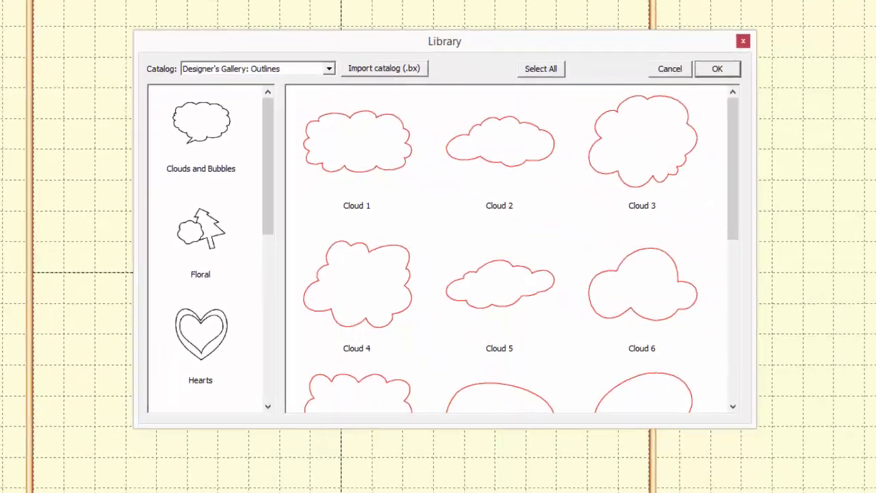
drag(255, 96, 269, 261)
click(205, 167)
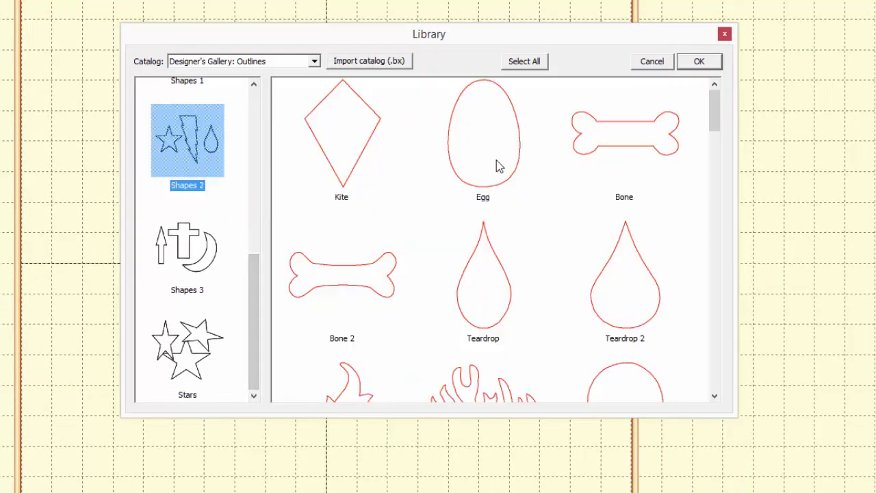
click(622, 137)
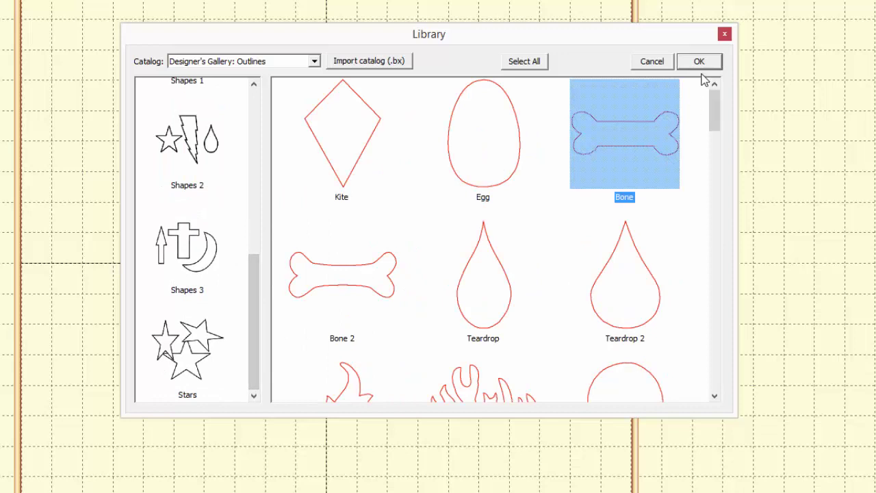
click(616, 271)
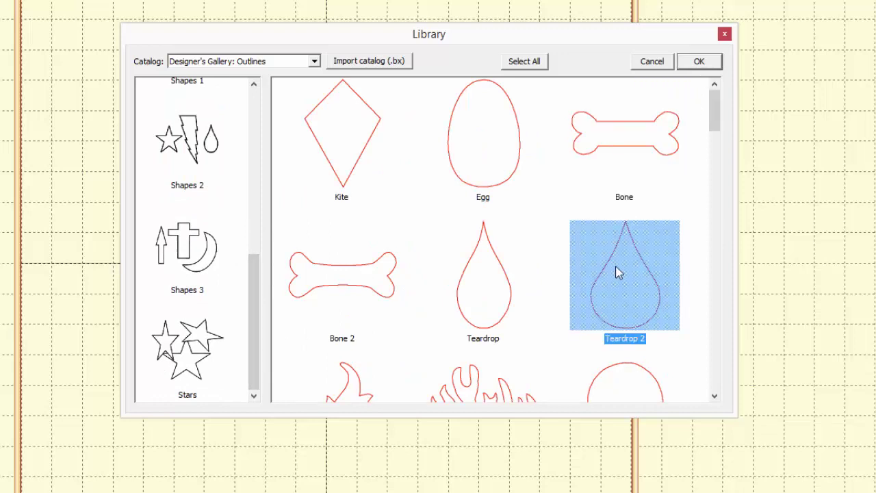
click(198, 342)
Find the Circle outline in Shapes 1 and insert it into the hoop.
drag(713, 137, 435, 264)
click(213, 239)
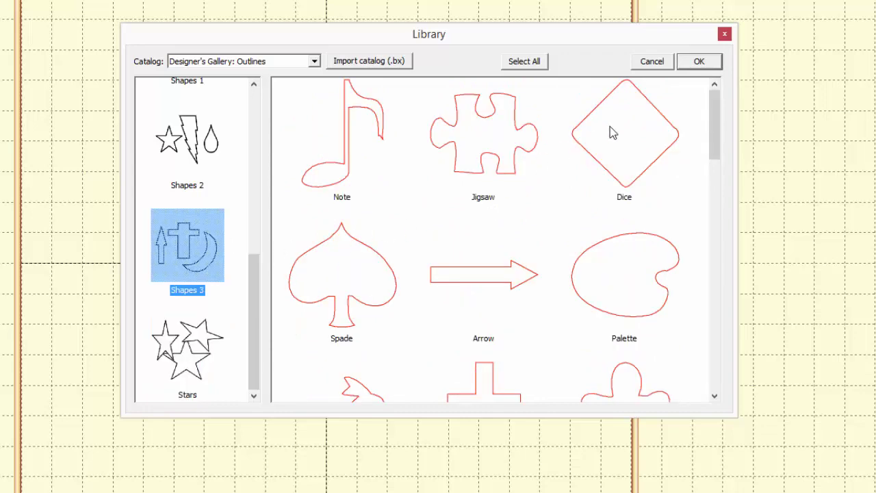
drag(714, 118, 701, 137)
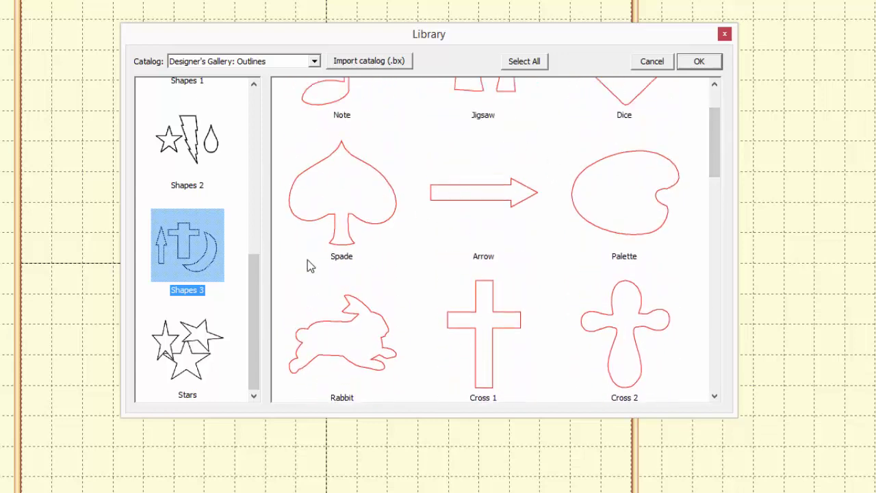
drag(255, 306, 255, 238)
click(192, 281)
click(223, 103)
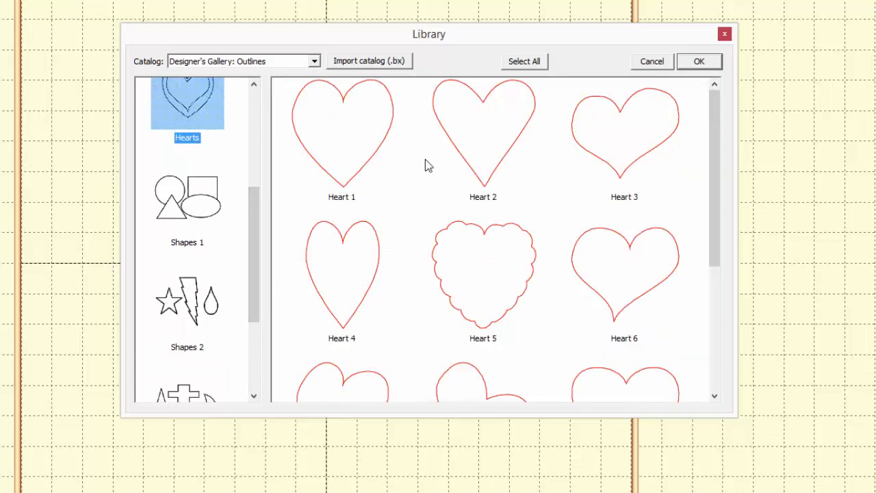
click(189, 220)
click(494, 169)
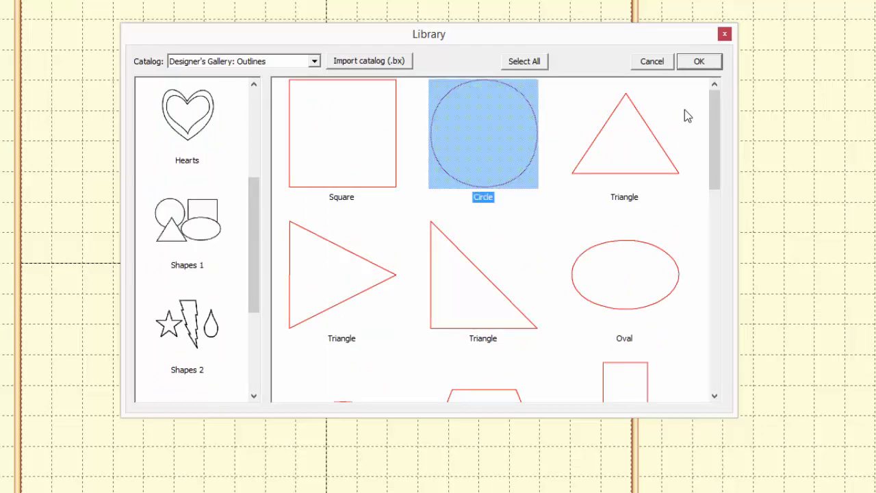
click(701, 67)
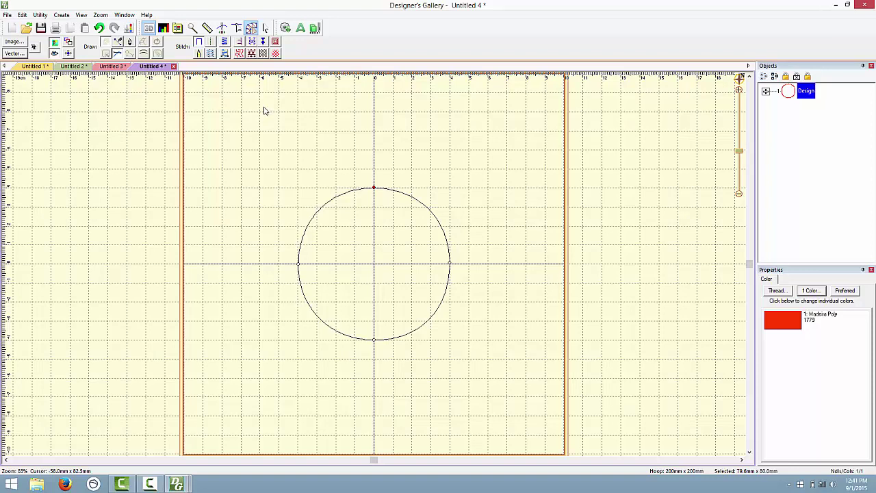
Convert the circle to an appliqué with a Satin border, after trying Blanket, plus Material stitches.
click(239, 42)
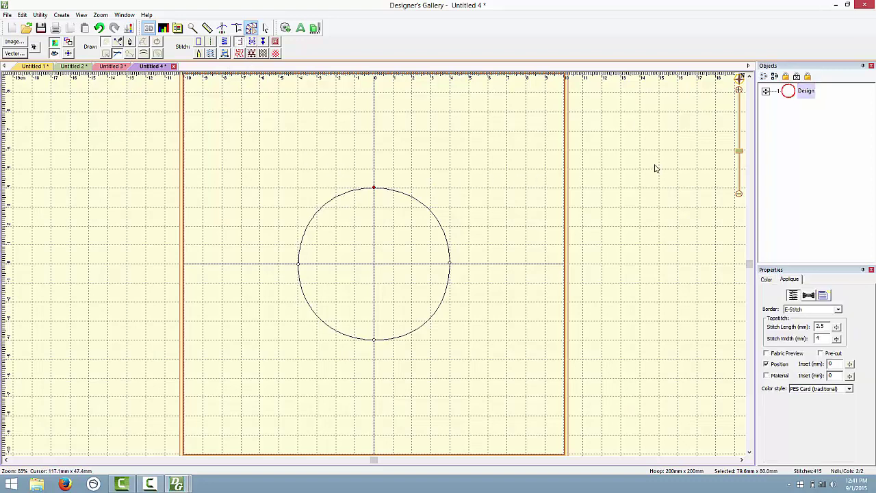
click(766, 91)
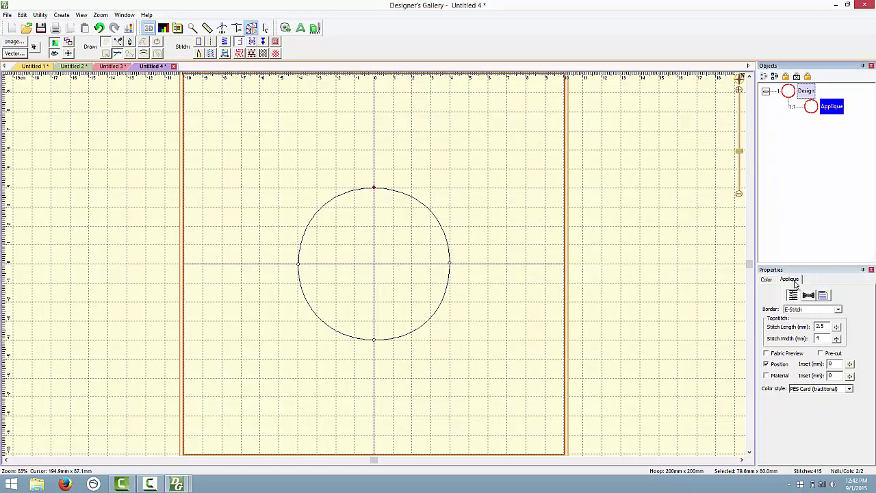
click(812, 309)
click(808, 323)
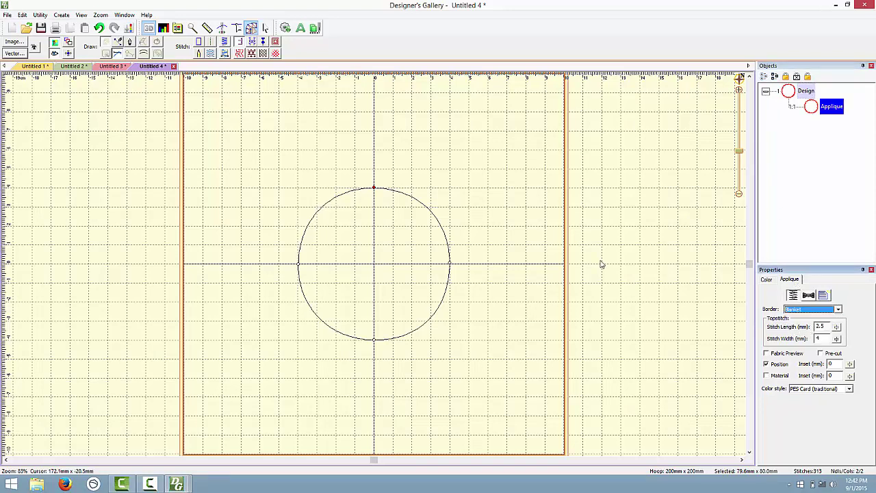
click(106, 43)
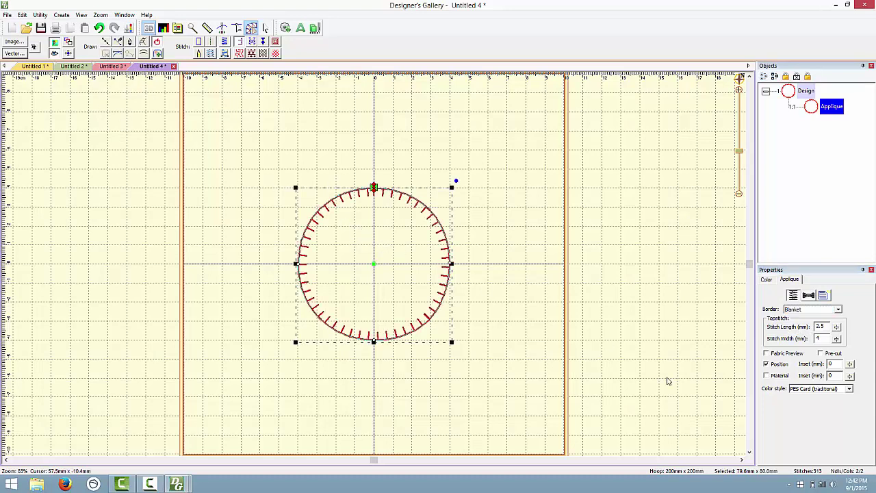
click(797, 309)
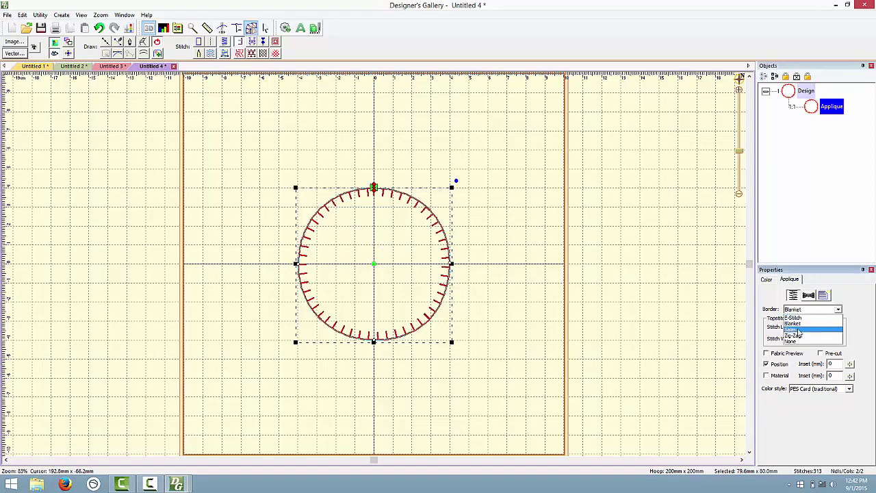
click(797, 331)
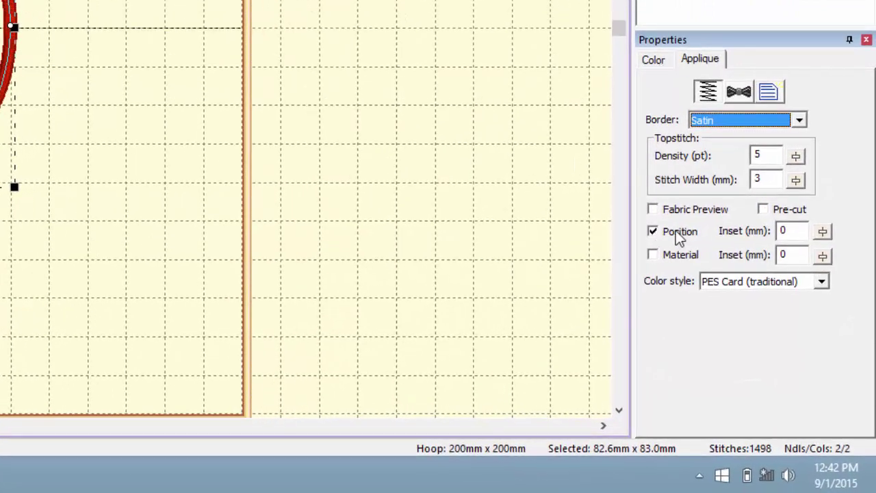
click(672, 257)
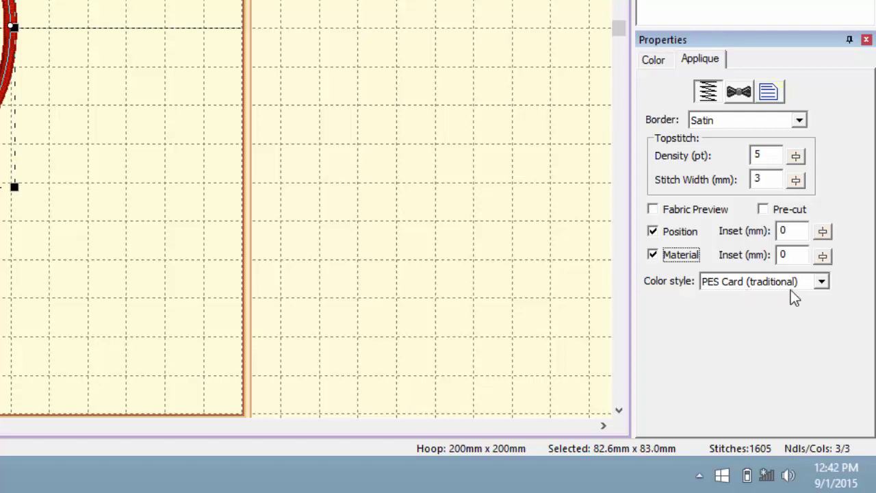
Open the Applique Position thread's fabric options and move the Thread window aside.
click(653, 62)
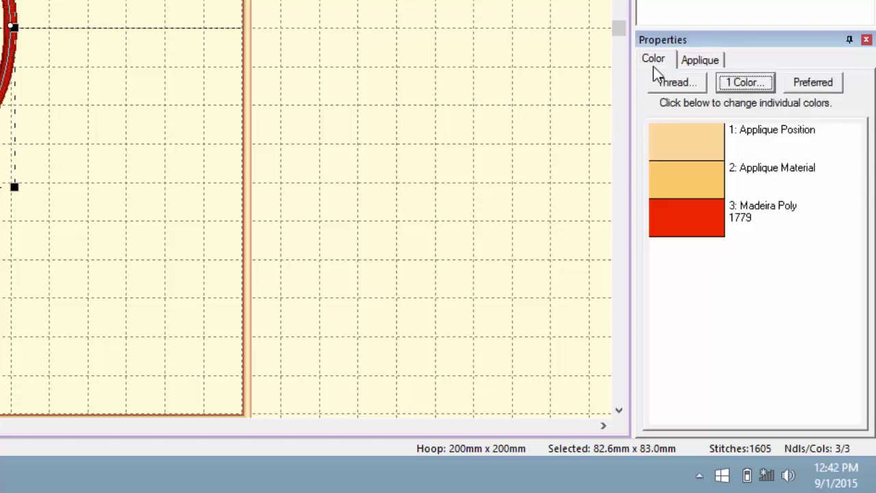
click(694, 147)
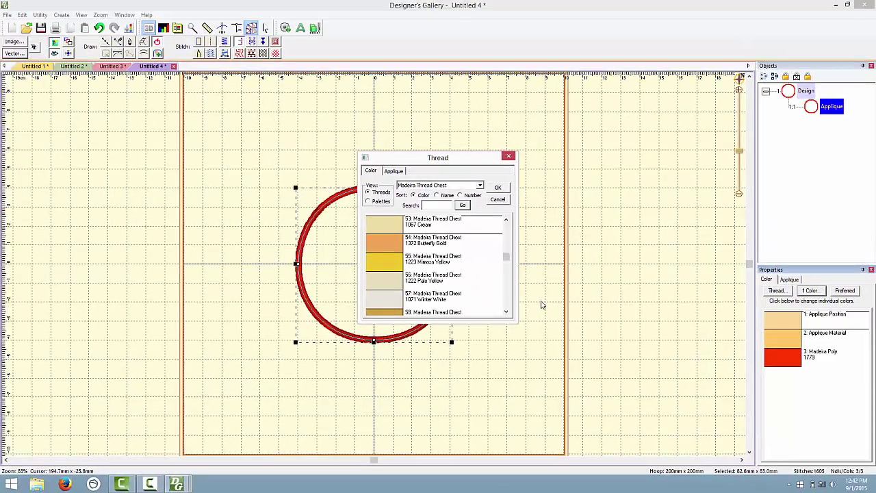
click(393, 171)
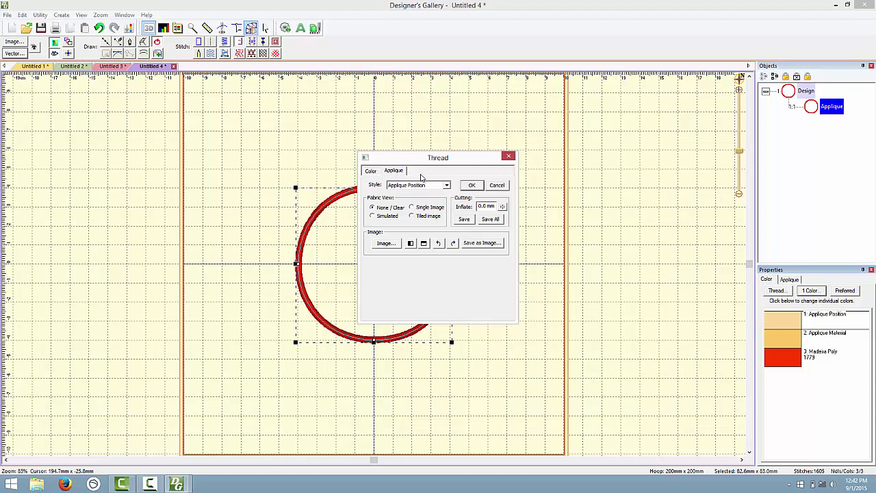
drag(433, 160, 535, 118)
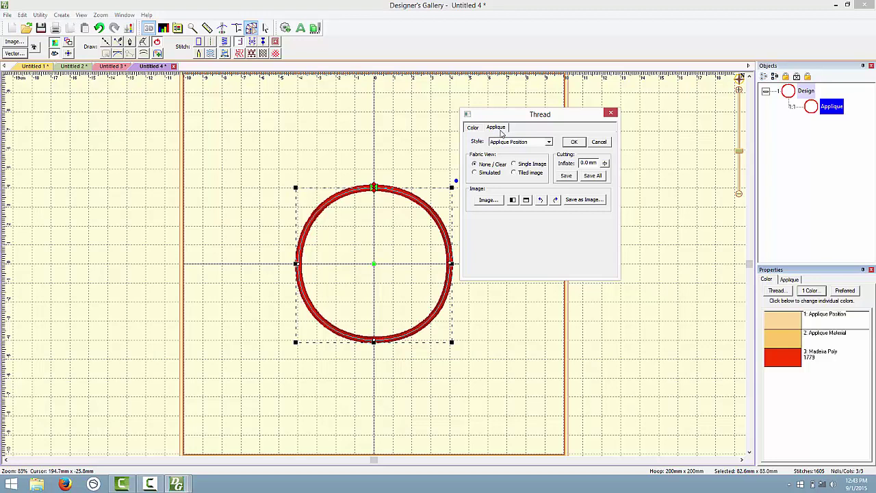
Preview simulated fabric in Medium Dark Avocado green, after trying Butterfly Gold.
click(496, 145)
click(525, 140)
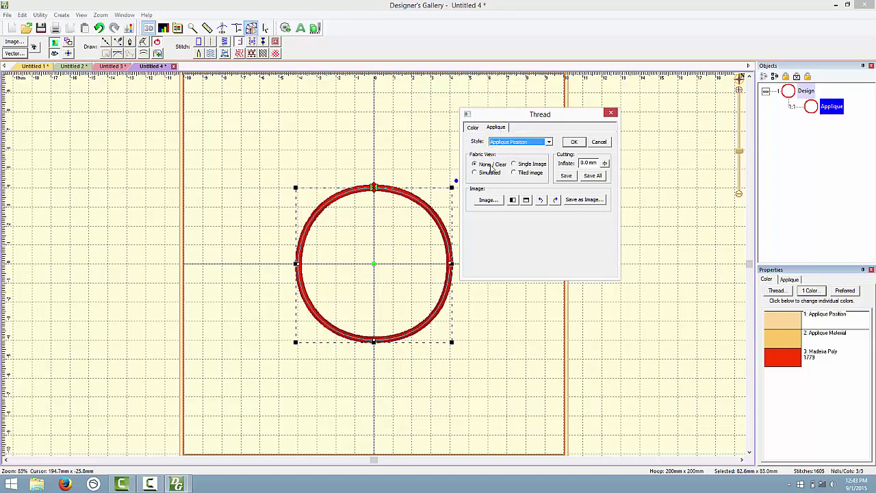
click(491, 173)
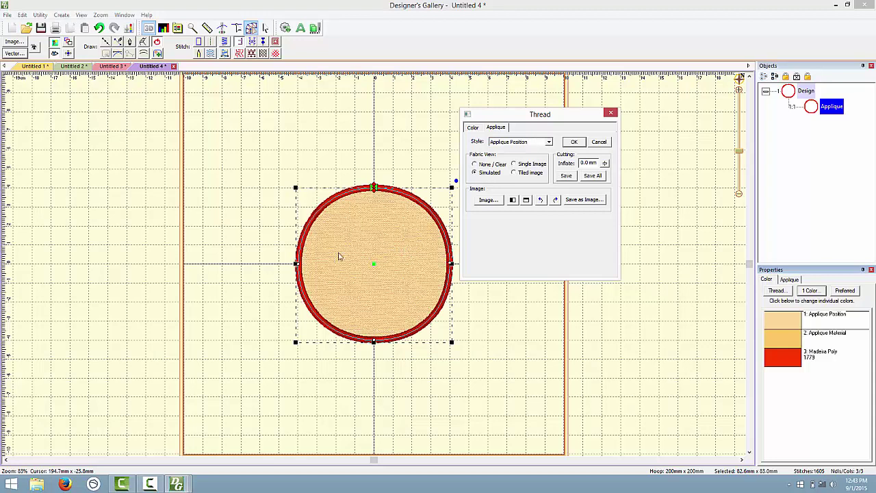
click(474, 128)
click(504, 204)
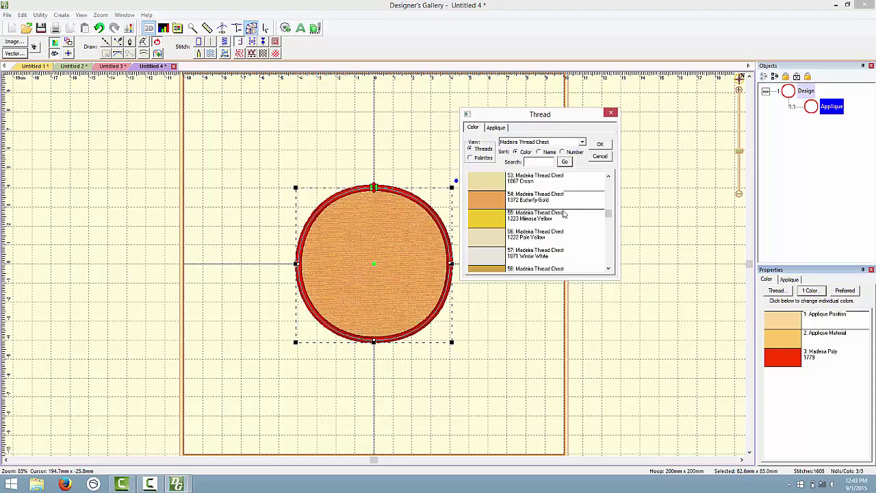
drag(608, 211, 608, 226)
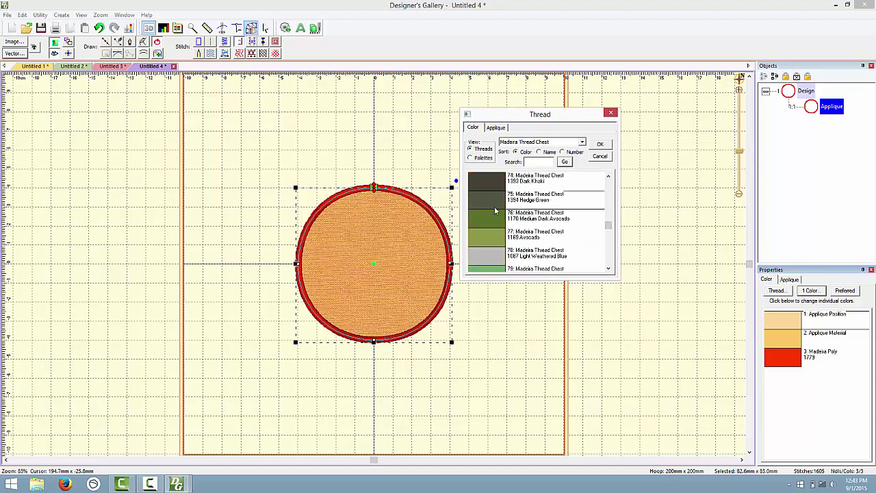
click(497, 214)
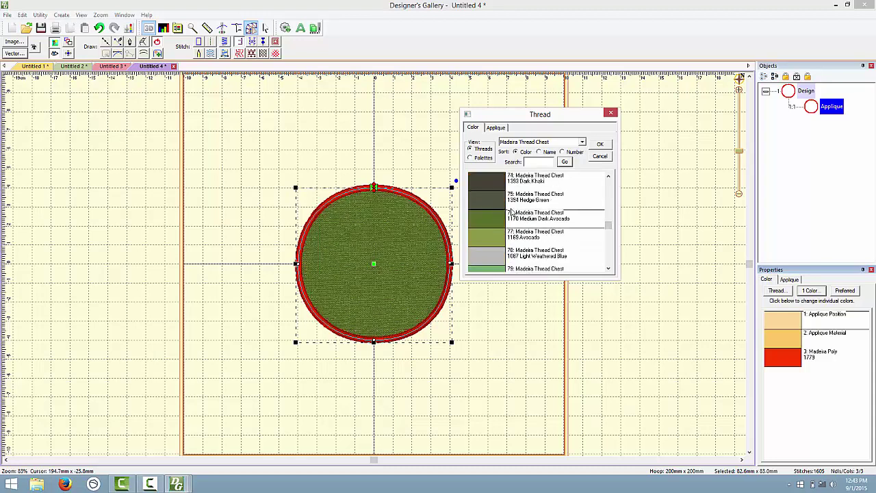
click(507, 129)
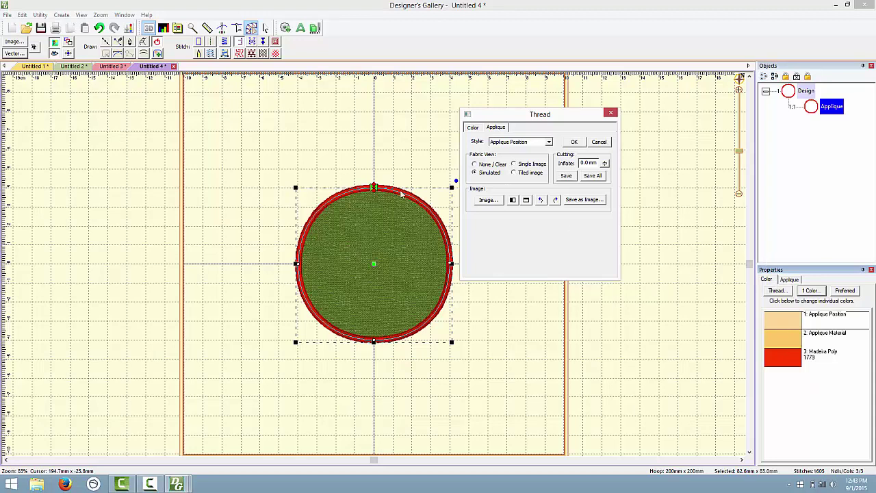
Load the House picture as the appliqué fabric and confirm the Medium Dark Avocado thread.
click(521, 164)
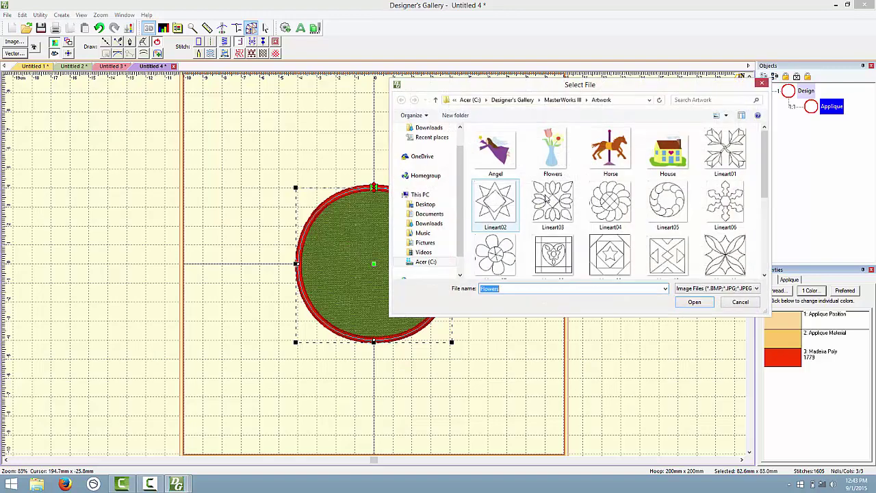
click(666, 152)
click(694, 302)
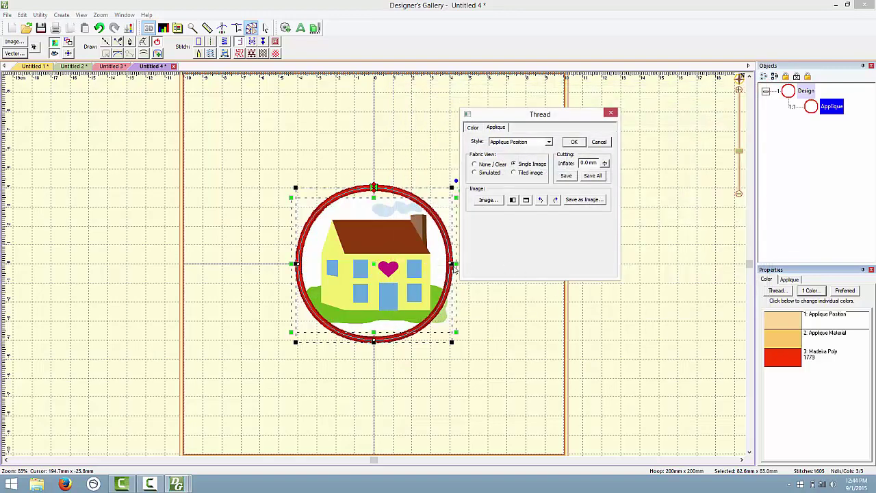
click(574, 142)
Enlarge and reposition the house picture to fill the circle, then deselect it.
drag(456, 190, 495, 178)
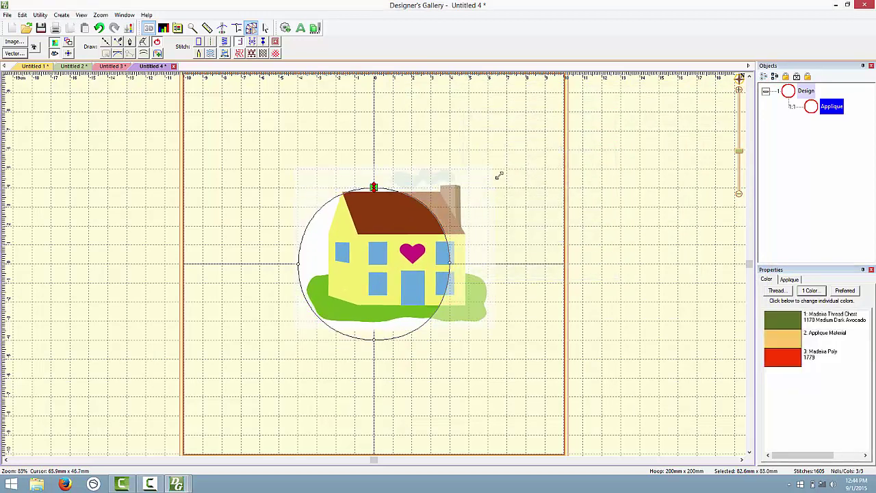
drag(397, 239, 384, 252)
click(531, 260)
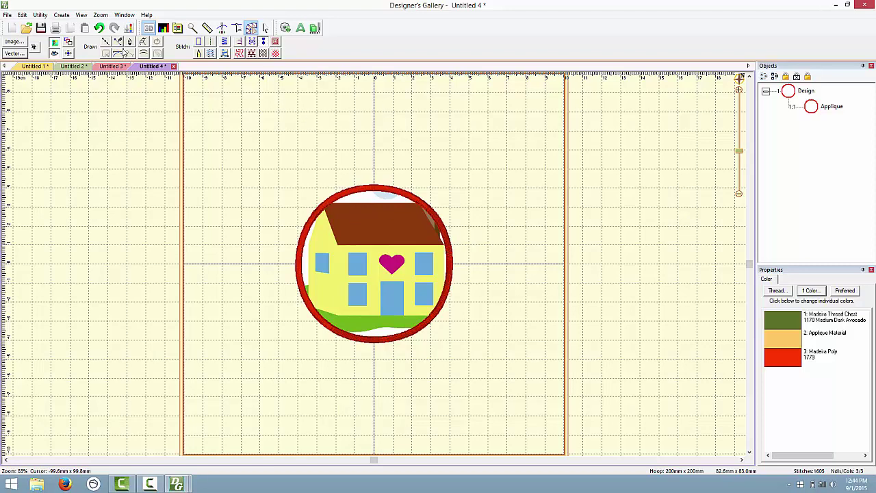
Add a three-point French knot arc above the house, then start a new blank design.
click(106, 42)
click(308, 169)
click(365, 159)
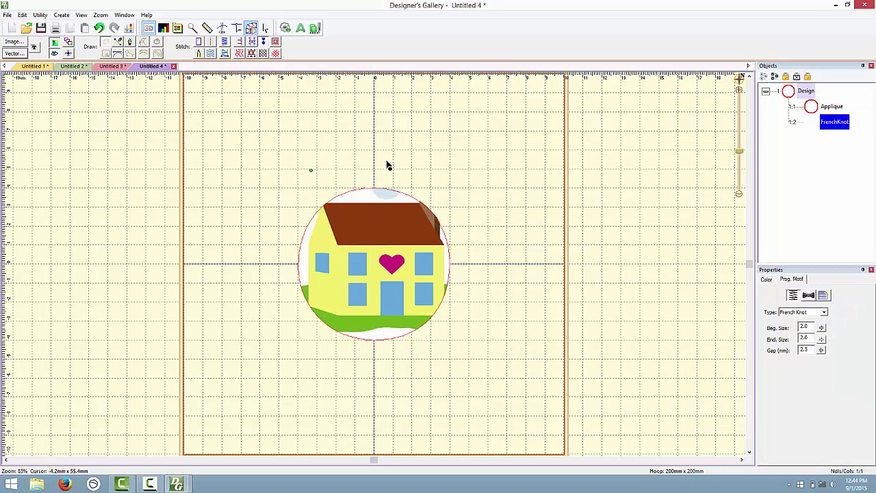
click(424, 179)
key(Return)
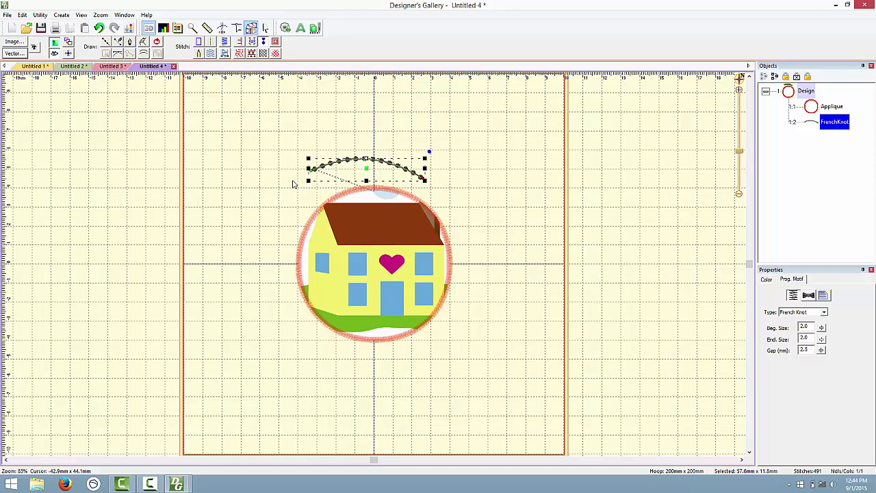
click(251, 29)
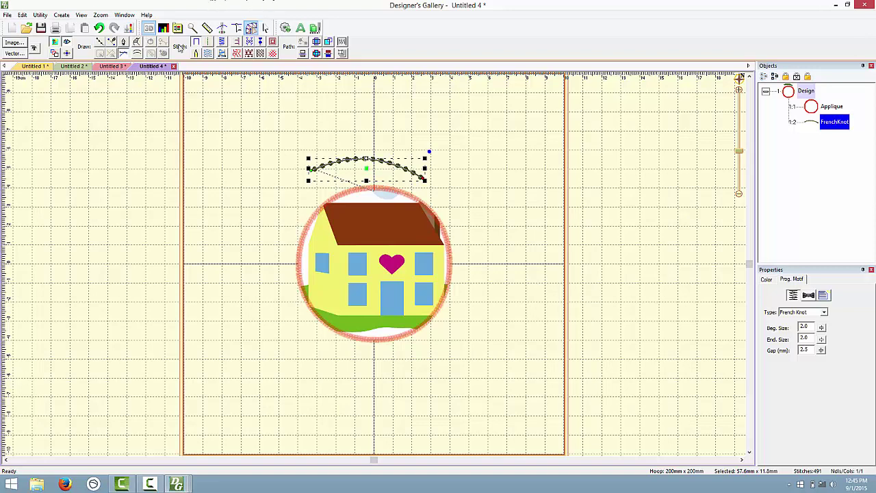
click(12, 27)
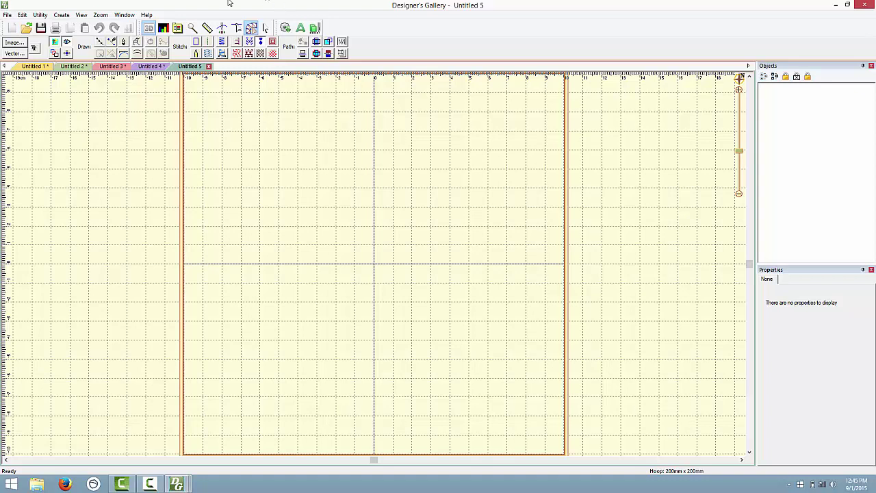
Insert ABC lettering into the new design and enlarge it.
click(299, 27)
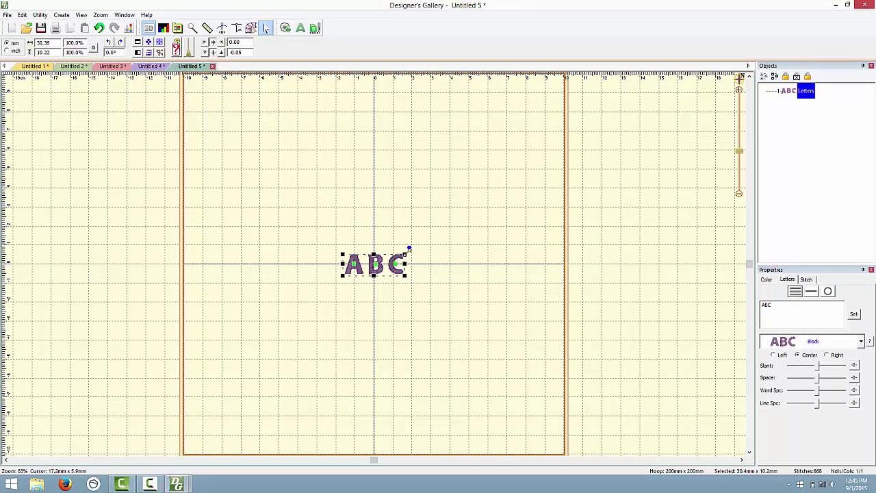
drag(406, 253, 504, 211)
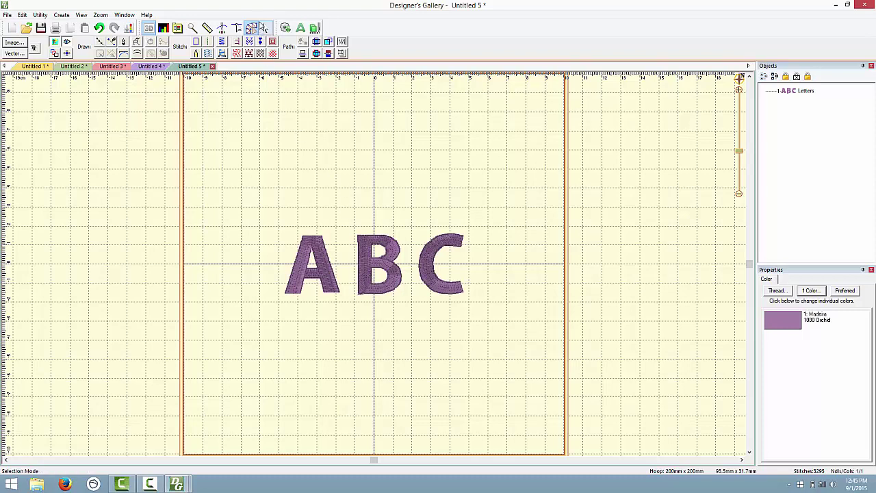
click(265, 27)
click(371, 239)
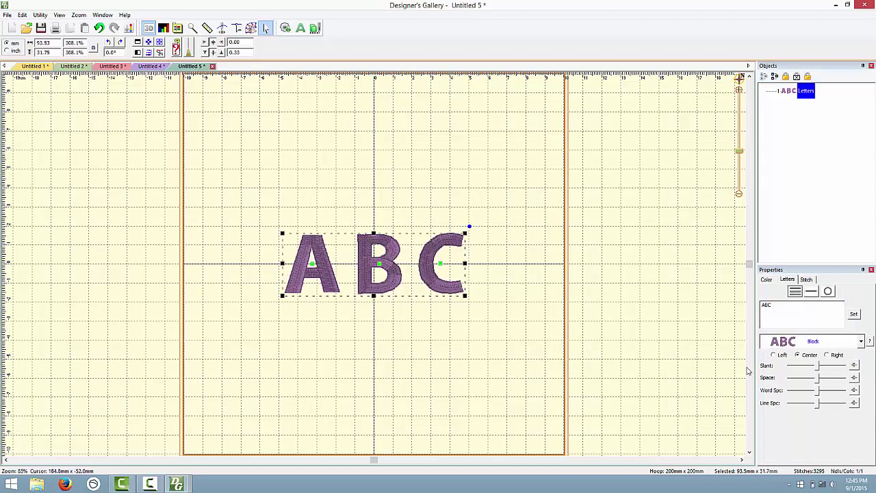
Switch the ABC to Old English, enlarge it to about 152 × 57 mm, and create outlines.
click(825, 341)
drag(870, 375, 873, 418)
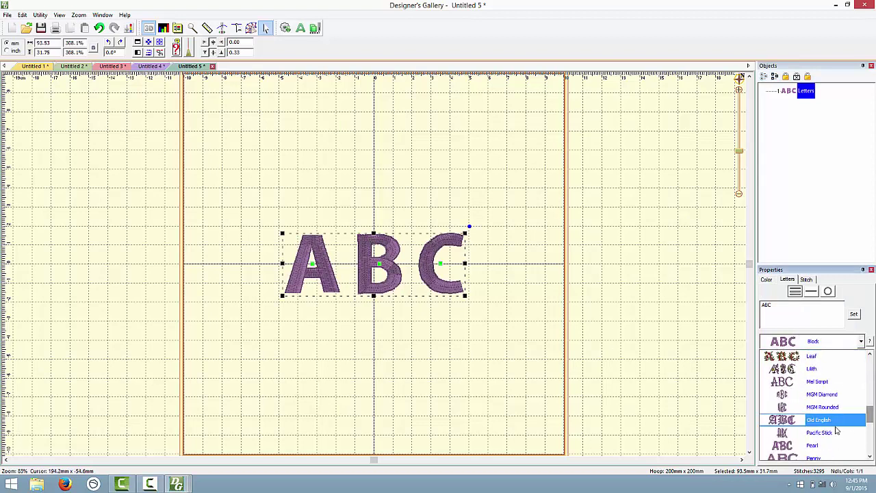
click(807, 431)
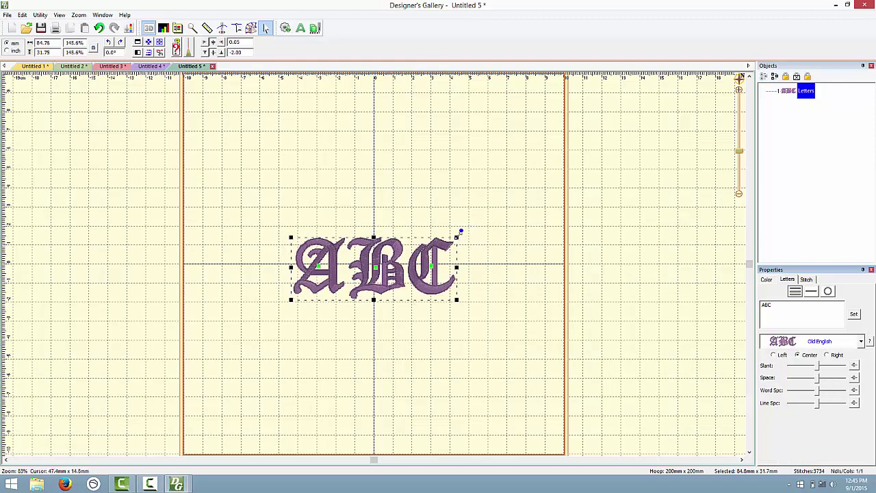
drag(456, 237, 585, 169)
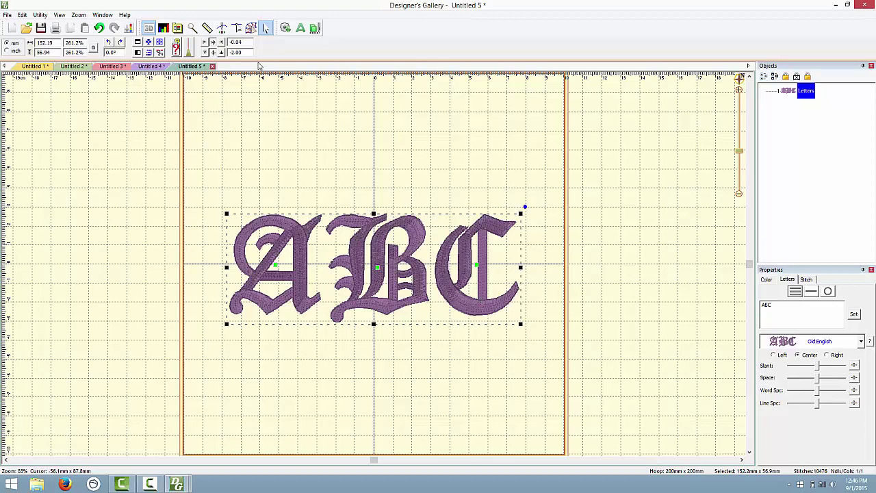
click(250, 27)
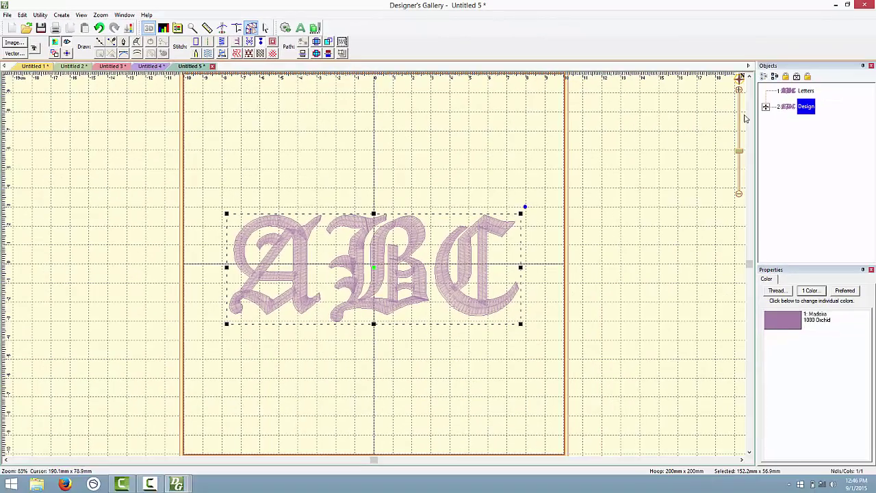
Give the ABC letter outlines Madeira 1248 Lime Green thread.
click(766, 106)
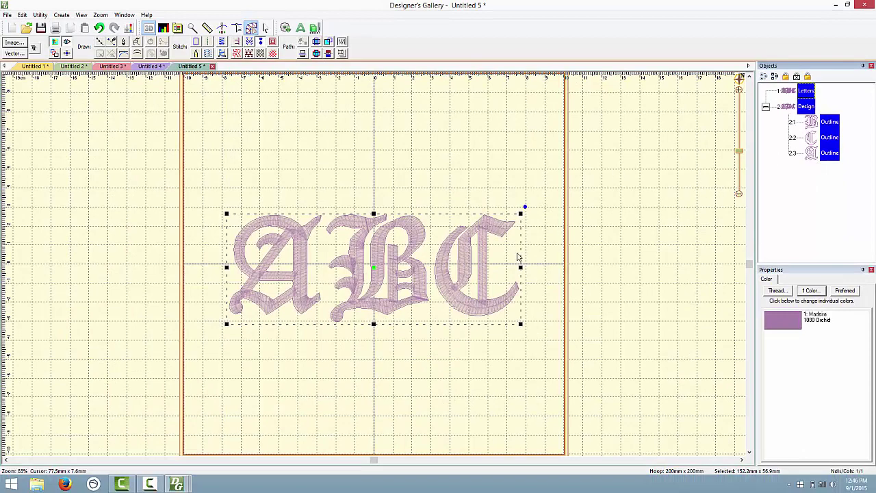
drag(739, 152, 735, 139)
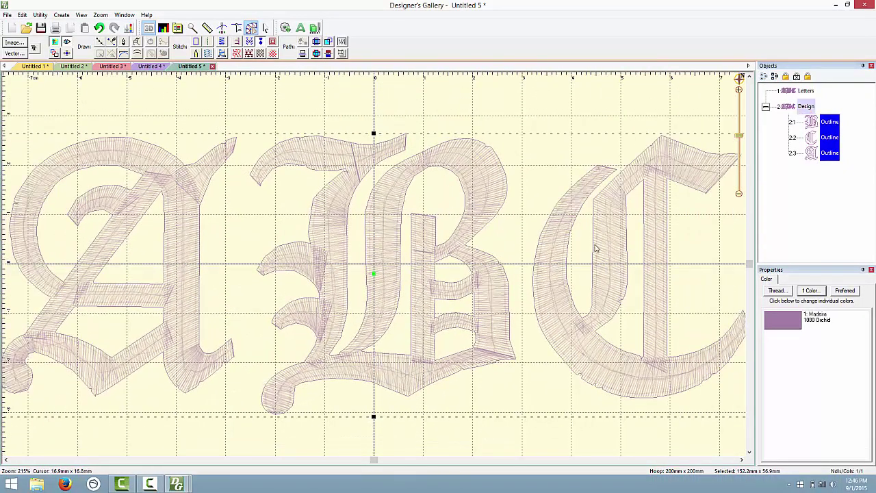
click(777, 290)
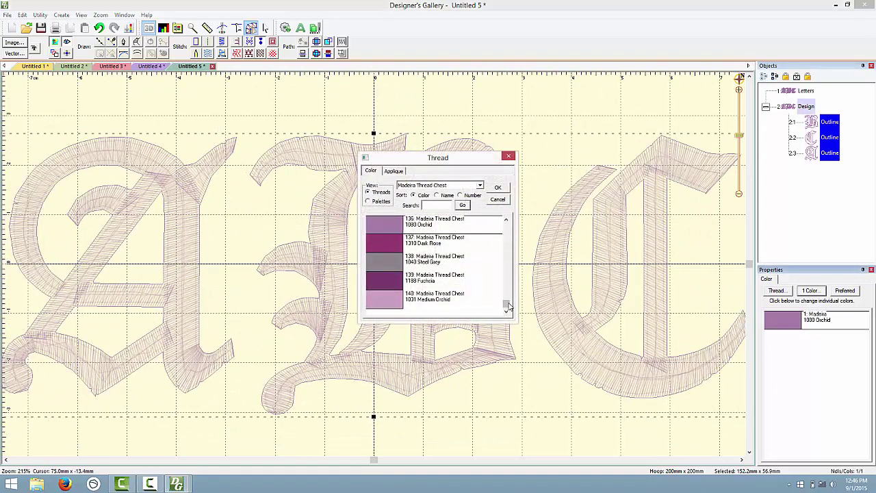
drag(507, 302, 506, 270)
click(392, 298)
click(498, 189)
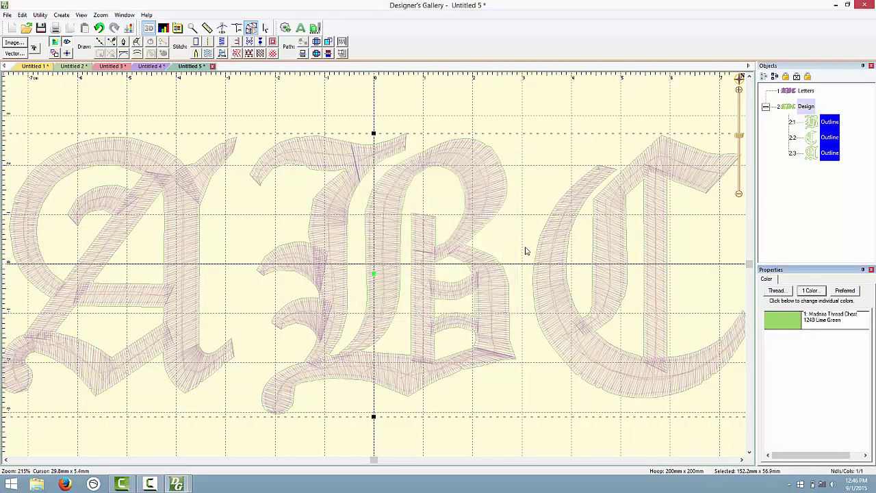
Stitch the outlines as running stitch and select all three Run objects.
click(212, 42)
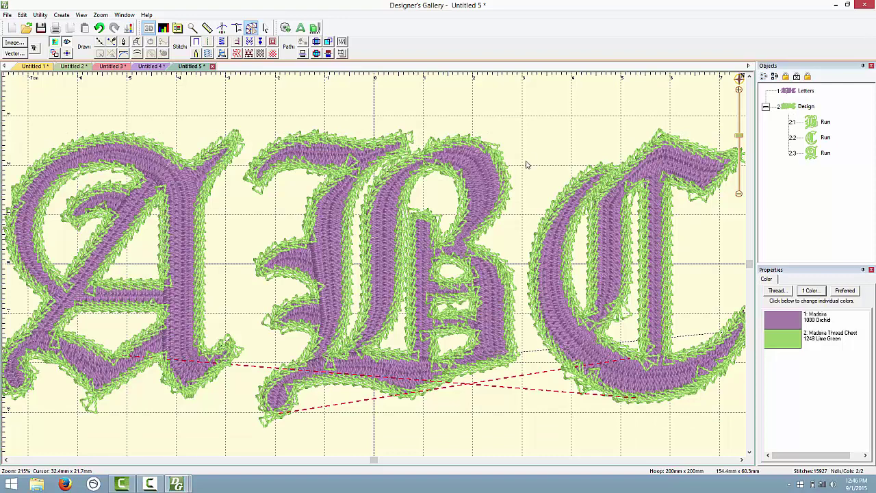
scroll(523, 170, down, 2)
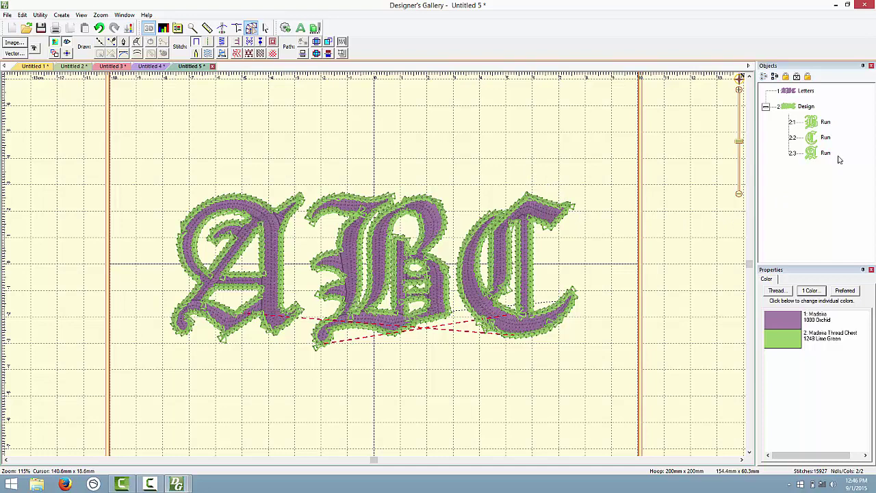
drag(836, 159, 826, 130)
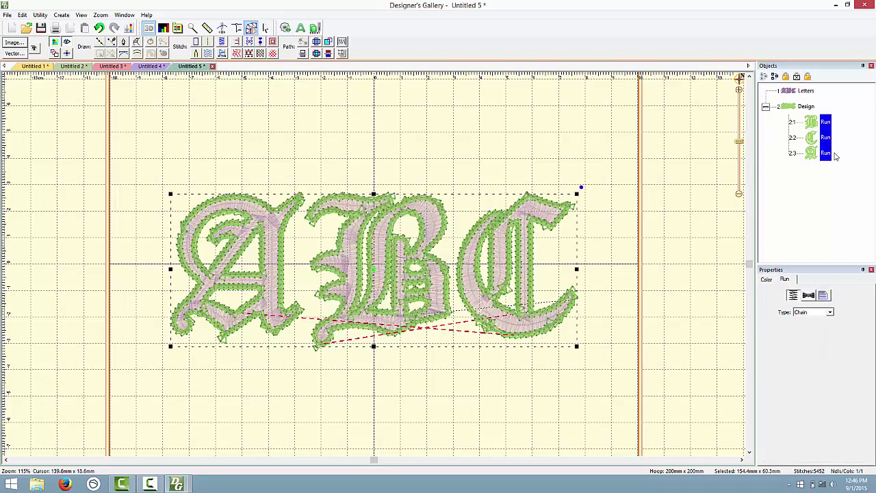
Paste a copy of the three runs as line stitch and inflate it 5.4 mm outward.
click(84, 27)
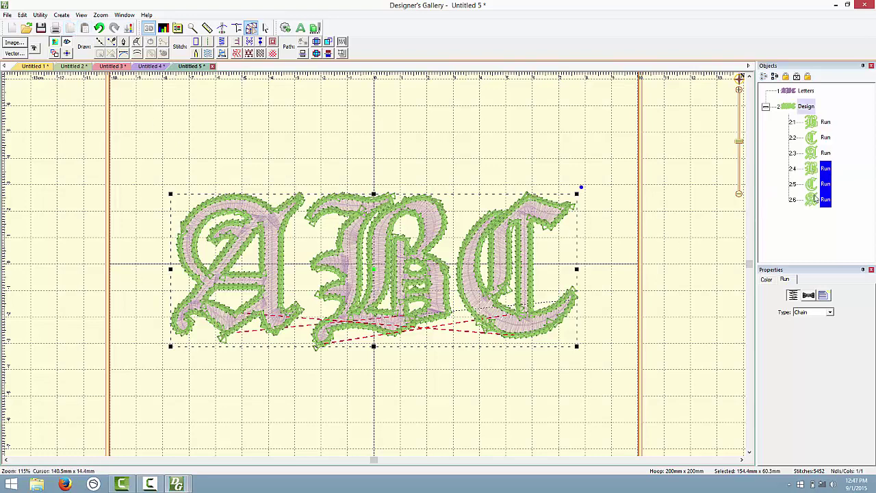
click(196, 42)
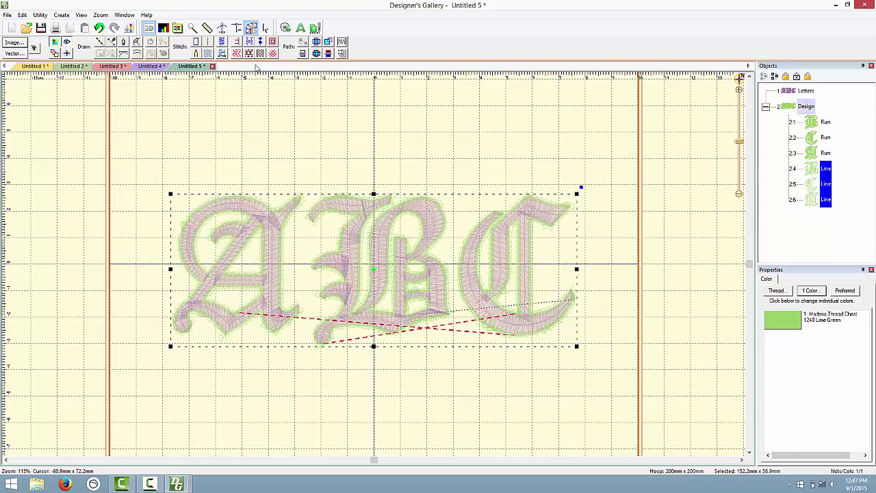
click(342, 55)
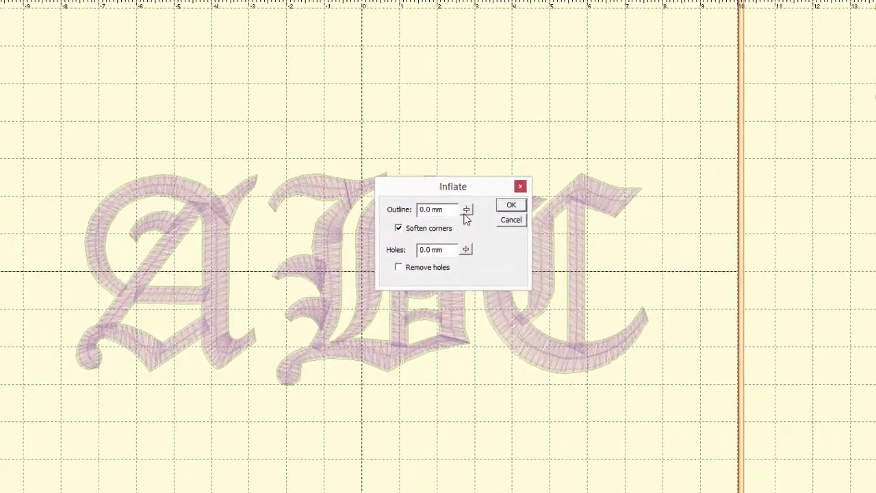
mouse_move(445, 213)
mouse_down()
mouse_move(448, 229)
mouse_move(488, 193)
mouse_move(488, 182)
mouse_move(490, 199)
mouse_up()
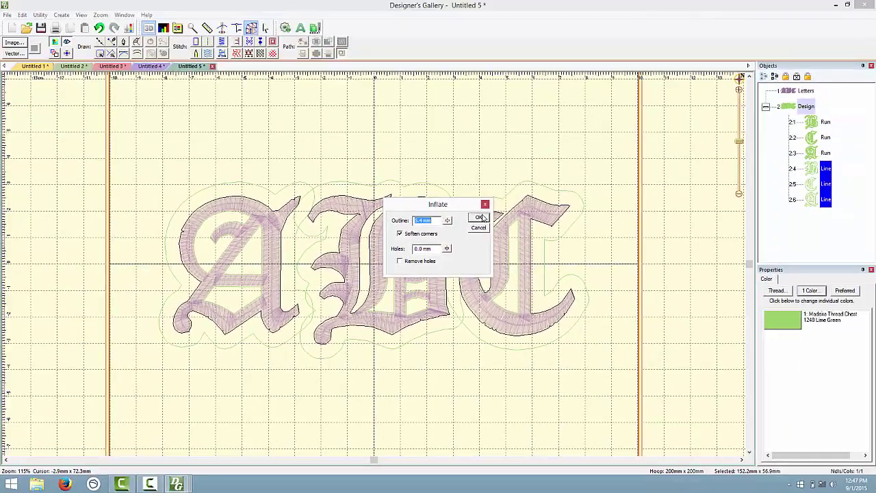
click(482, 218)
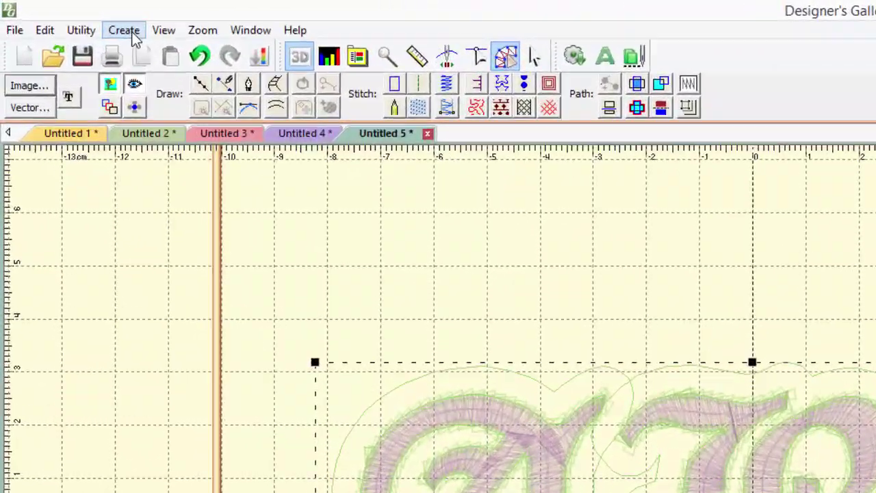
Delete the holes inside the letter outlines.
click(130, 32)
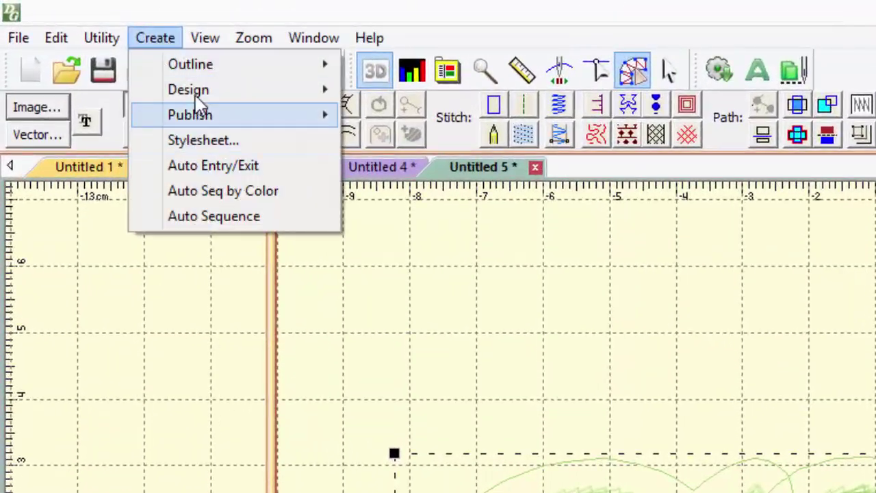
mouse_move(160, 58)
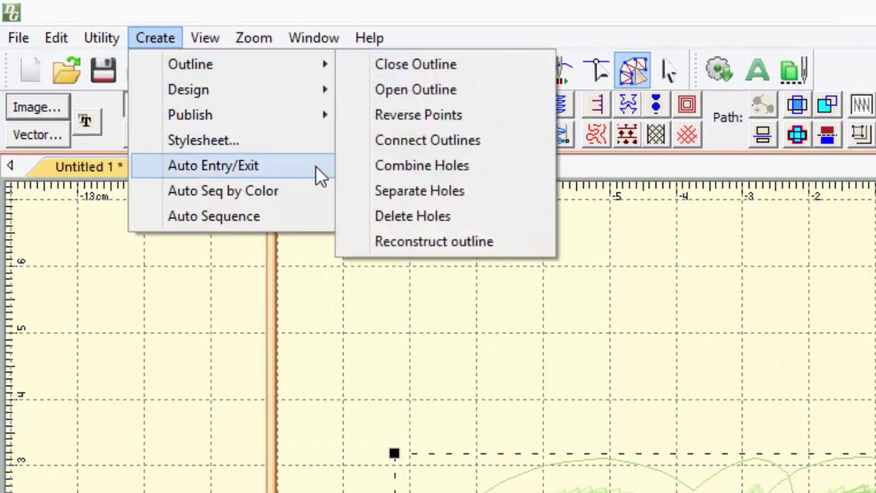
click(428, 217)
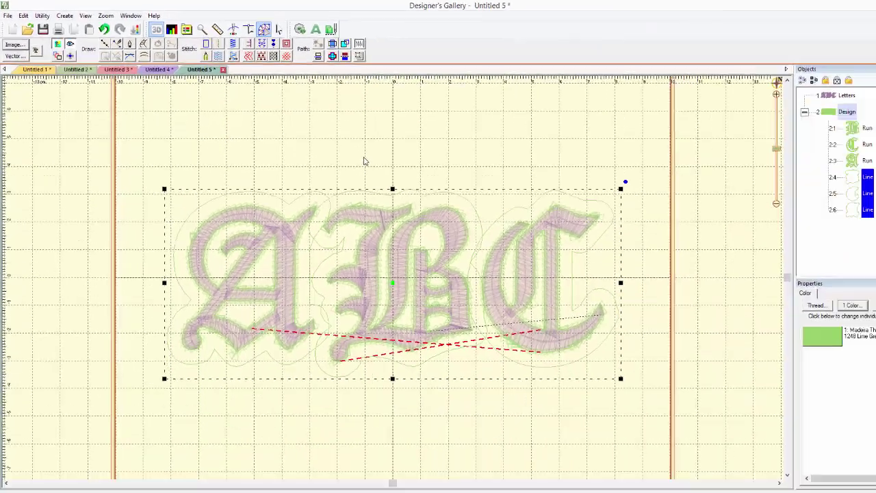
click(364, 161)
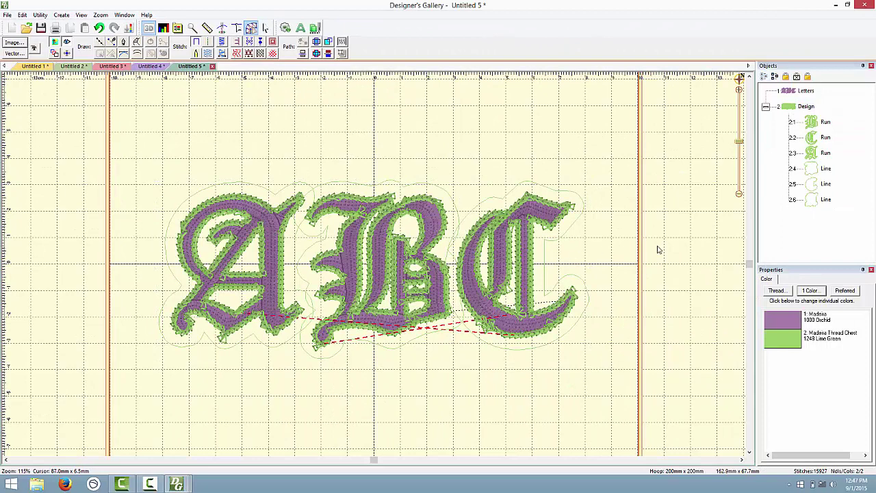
Union the three inflated outlines into one shape and delete the original Lines.
drag(851, 202, 821, 164)
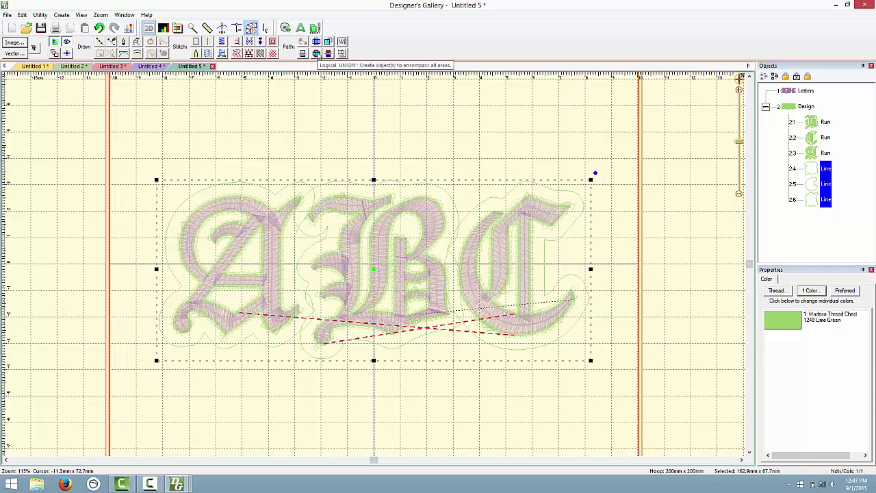
click(317, 54)
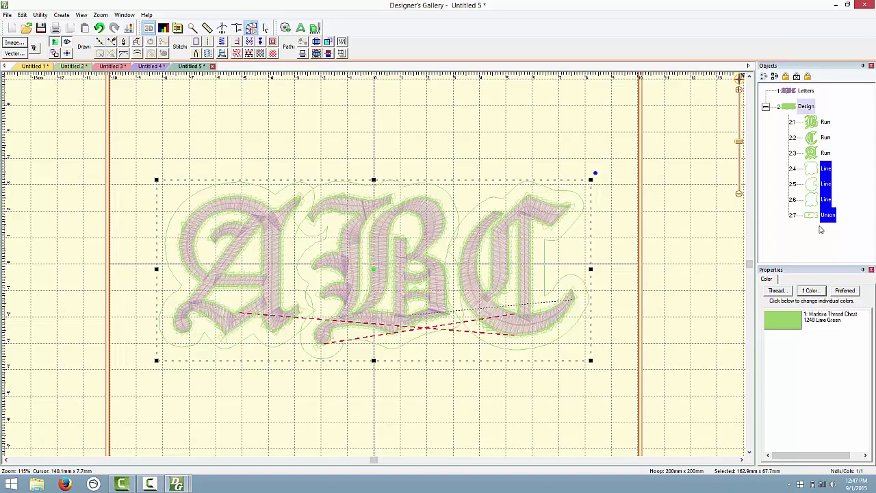
click(816, 231)
click(833, 172)
shift+click(826, 197)
key(Delete)
click(826, 169)
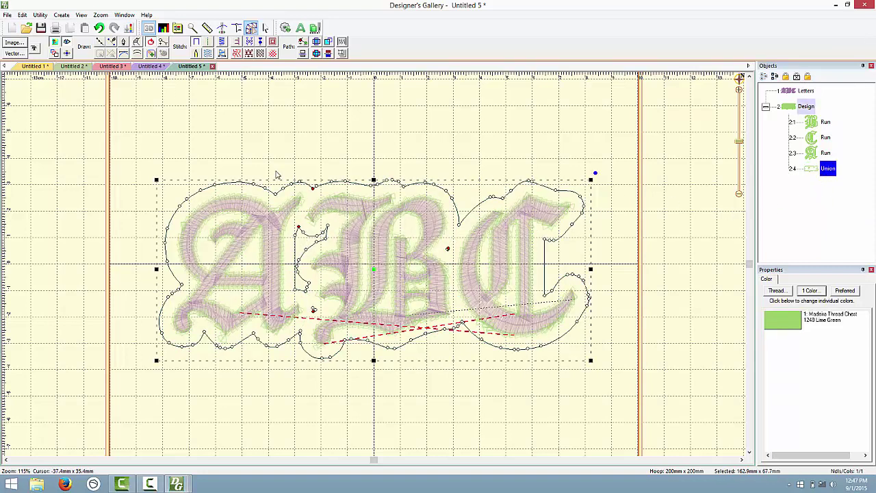
Delete the merged outline's inner hole and stitch it as a lime green run around the ABC.
click(64, 15)
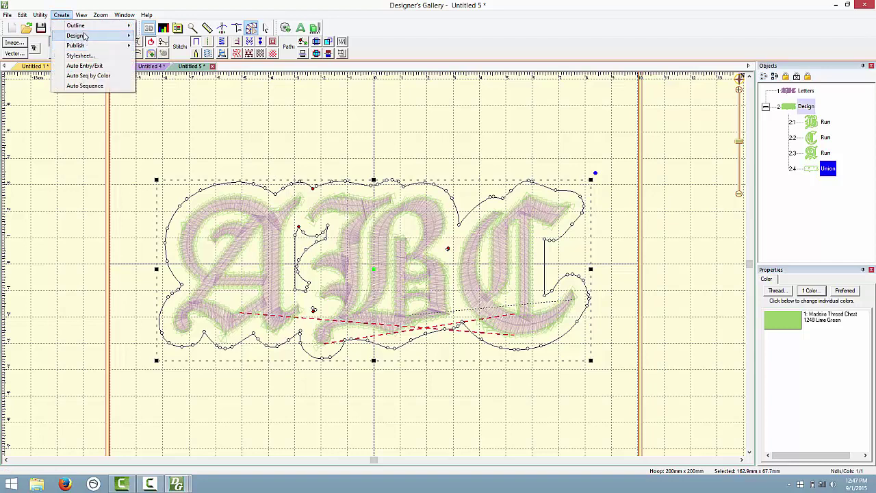
mouse_move(85, 26)
click(173, 86)
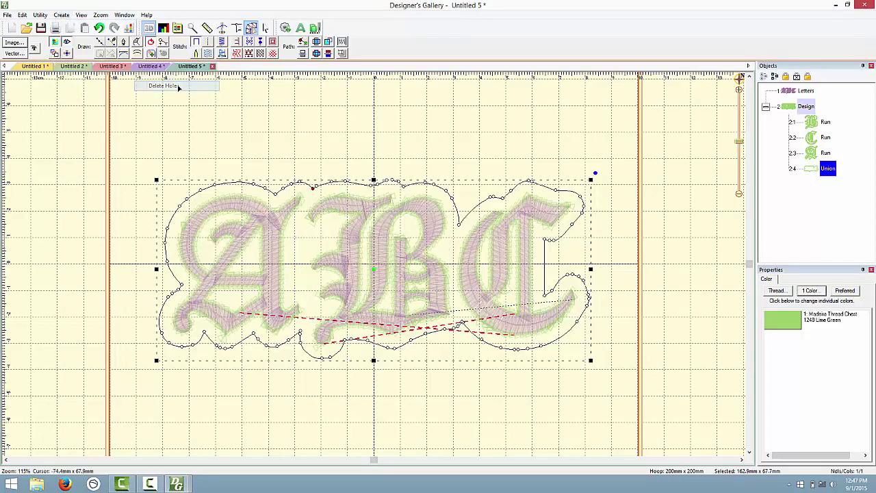
click(210, 46)
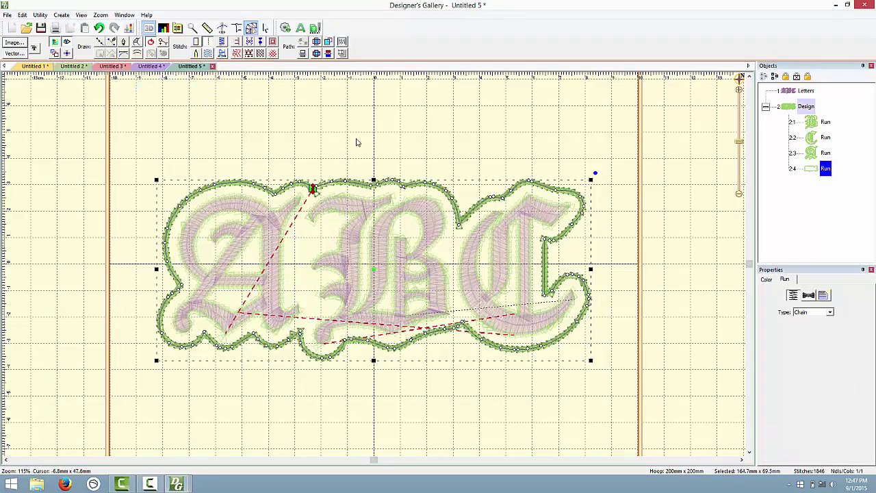
click(357, 141)
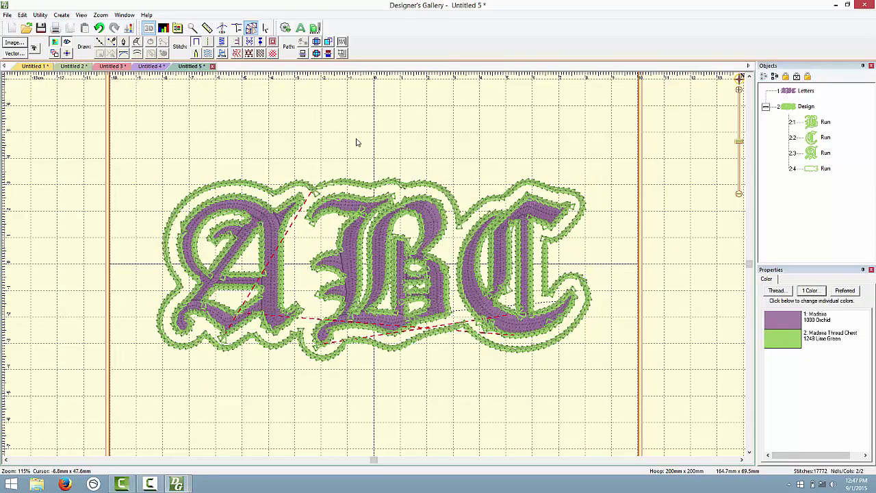
click(347, 184)
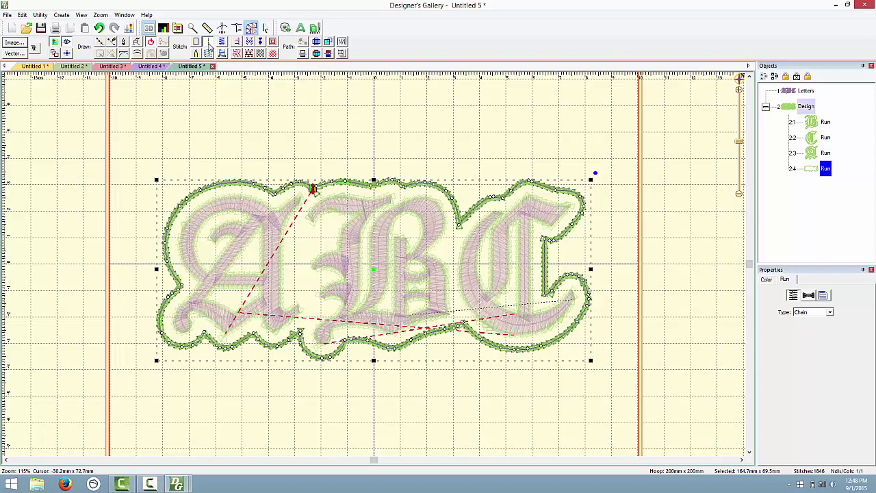
Set run type to Single, then make it an outward Echo contour: 10 steps, 6.0 mm offset.
click(821, 312)
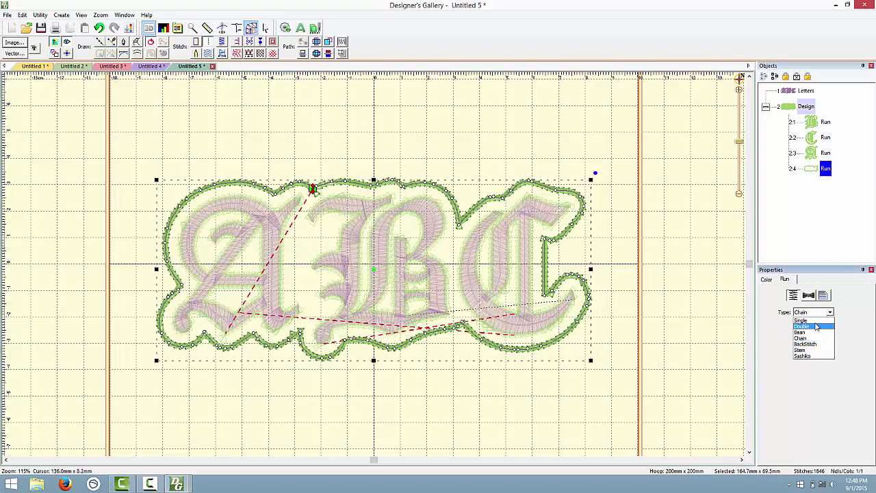
click(814, 322)
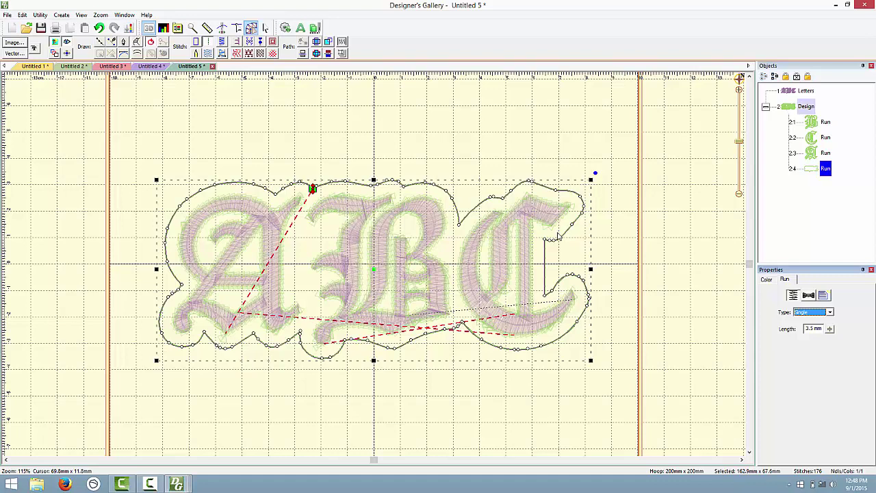
click(273, 42)
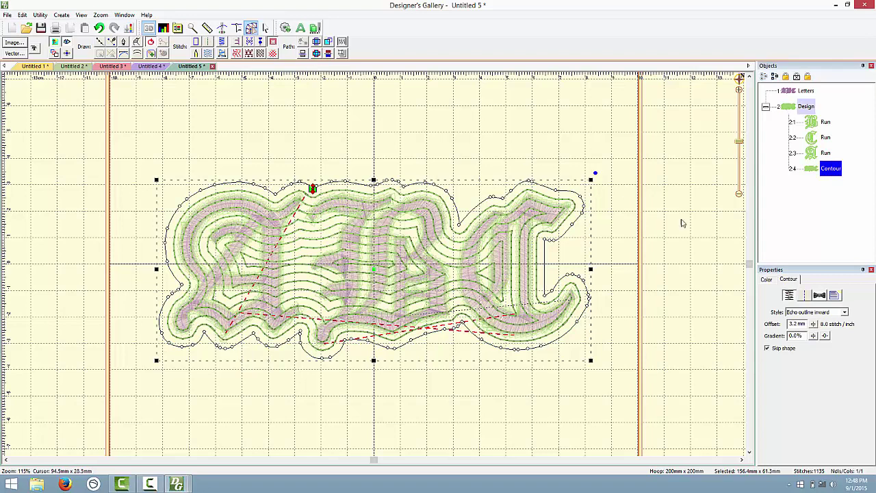
click(833, 313)
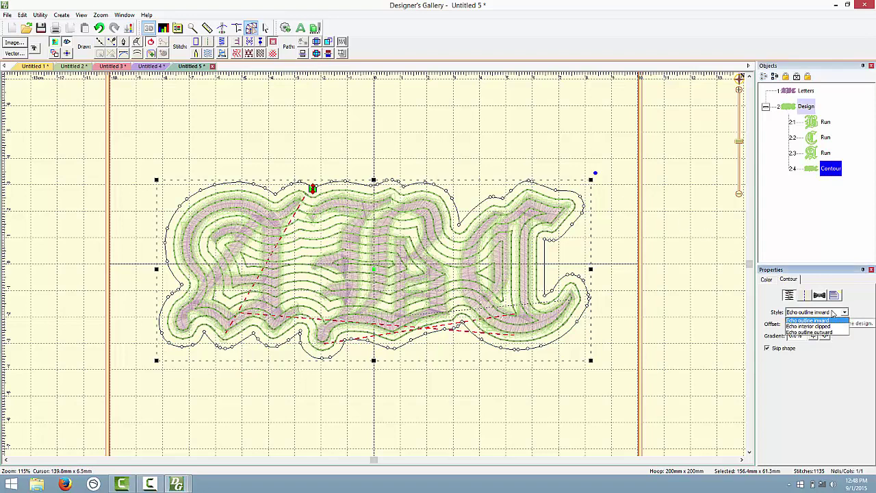
click(812, 332)
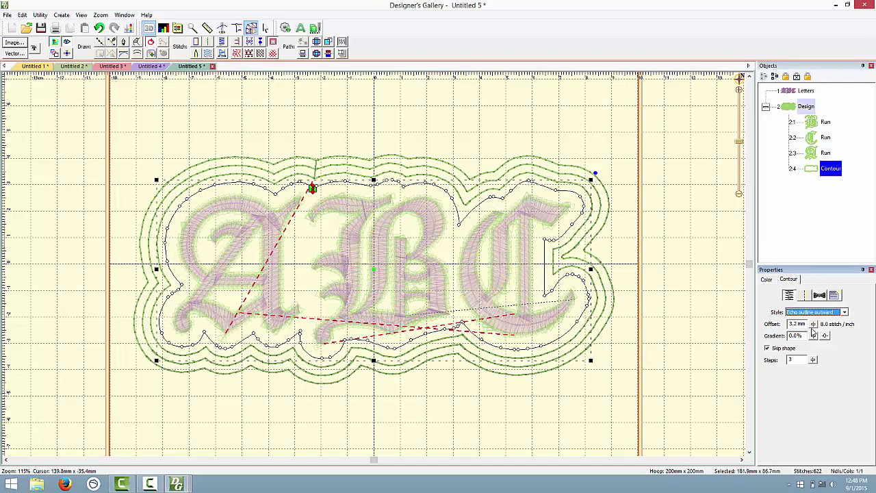
drag(813, 324, 817, 378)
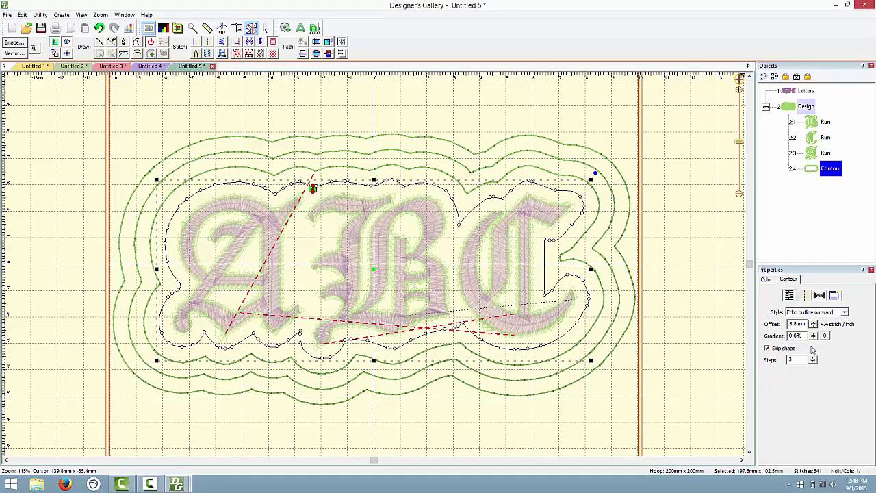
drag(813, 324, 813, 365)
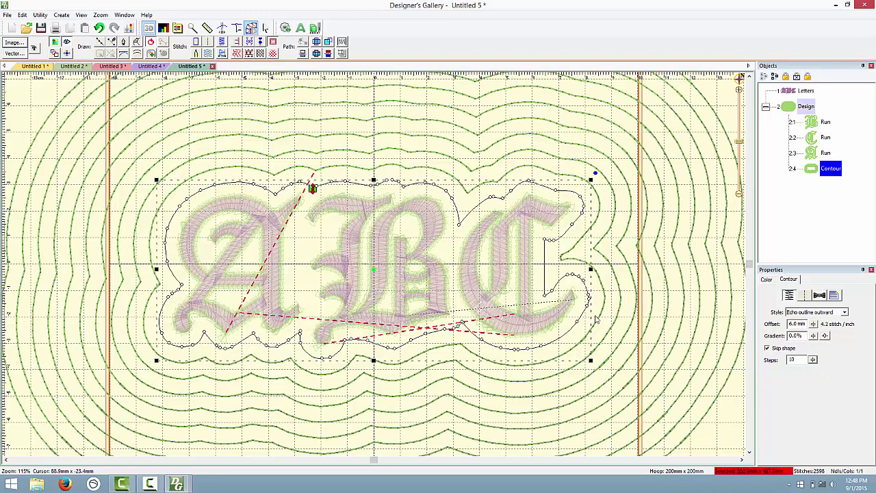
click(561, 274)
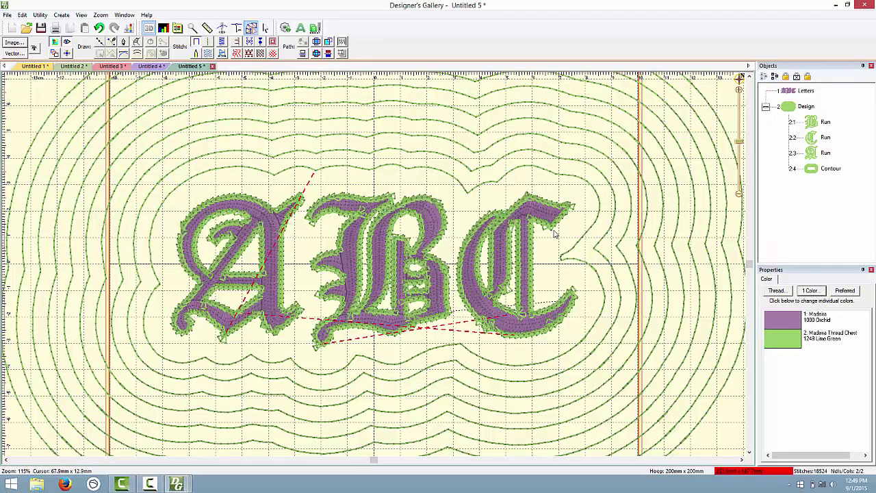
Select the Contour object and show its QuickStyle list (Normal, None).
click(461, 185)
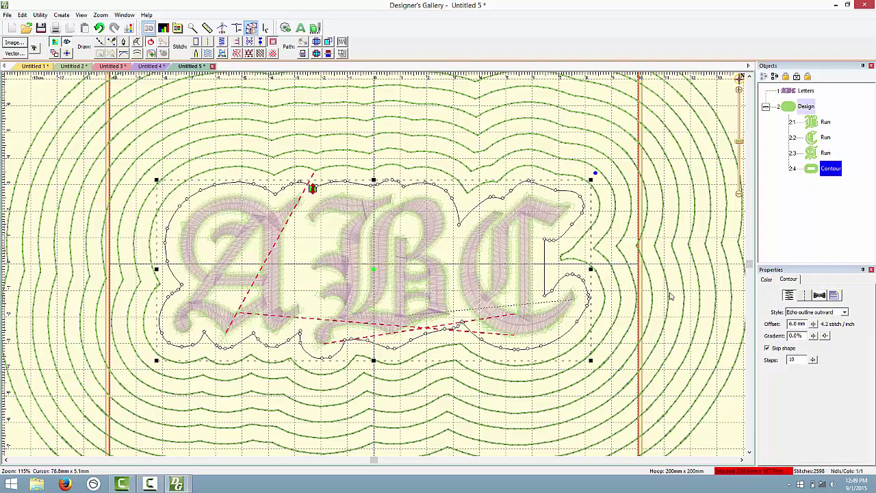
click(833, 296)
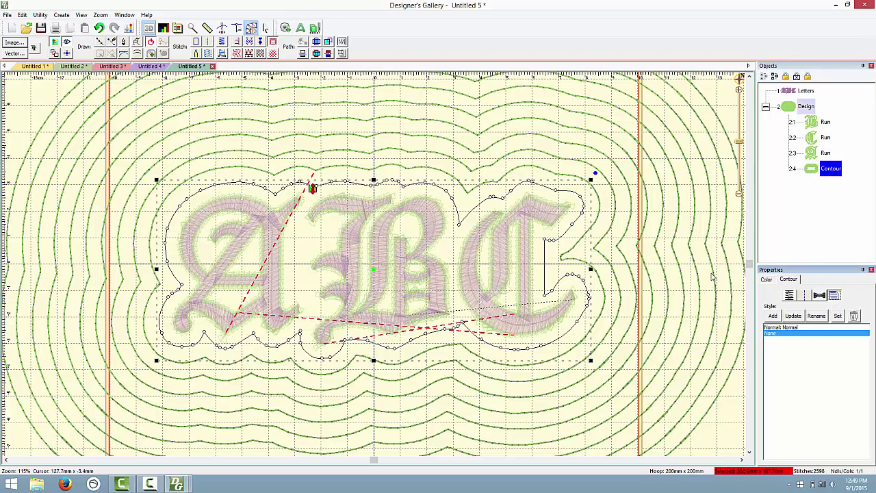
Save the echo contour settings as a new named quick style and start blank design Untitled 6.
click(772, 317)
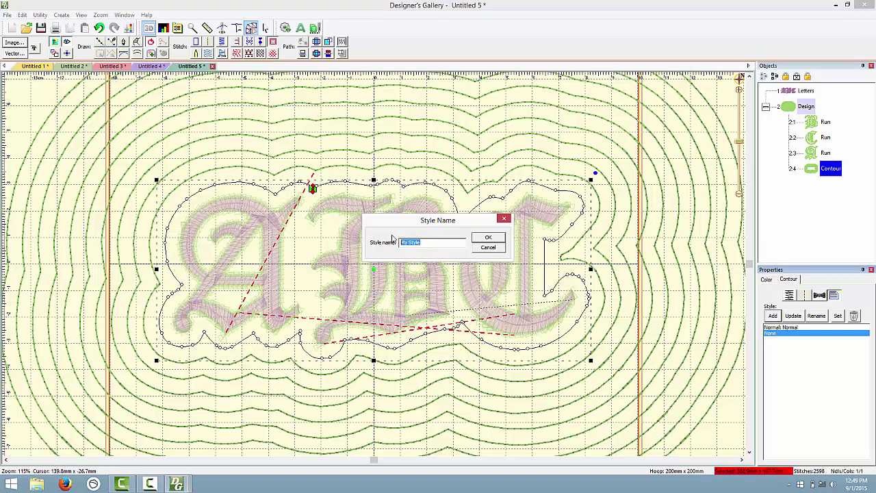
text(Brad)
key(Return)
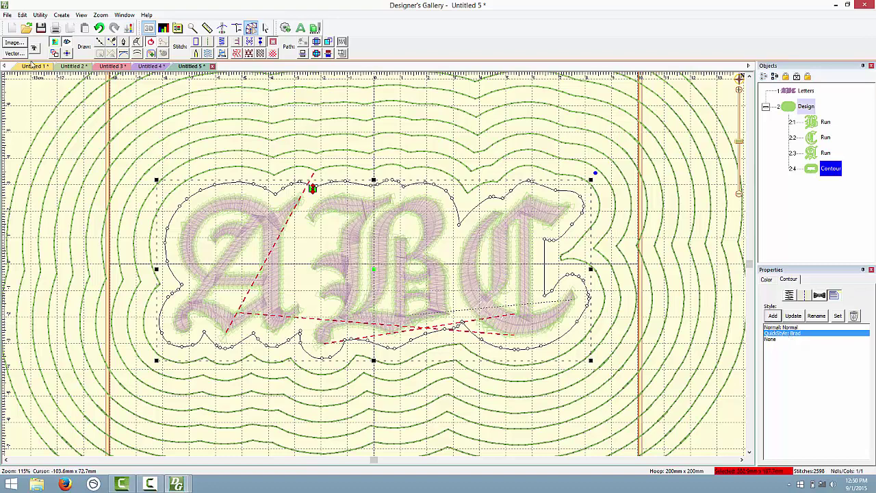
click(11, 27)
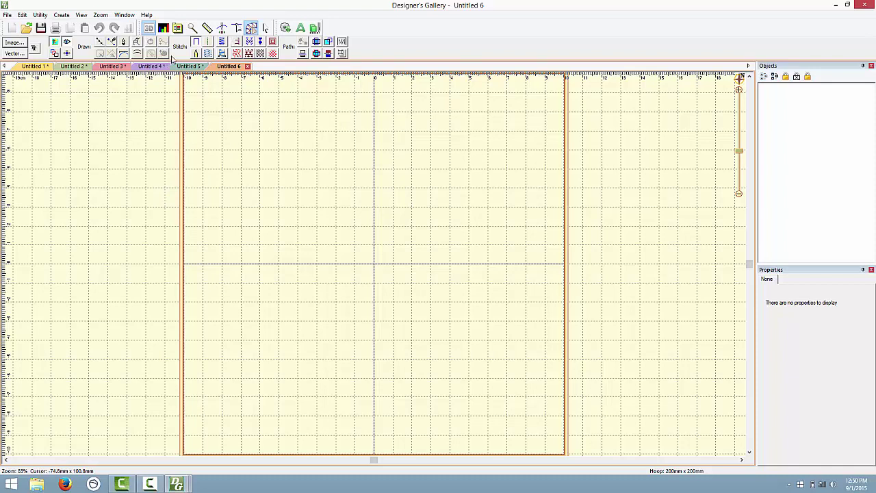
Draw a closed five-point circle outline in Untitled 6.
click(99, 42)
click(323, 240)
click(369, 299)
click(419, 271)
click(408, 218)
click(351, 204)
right_click(328, 223)
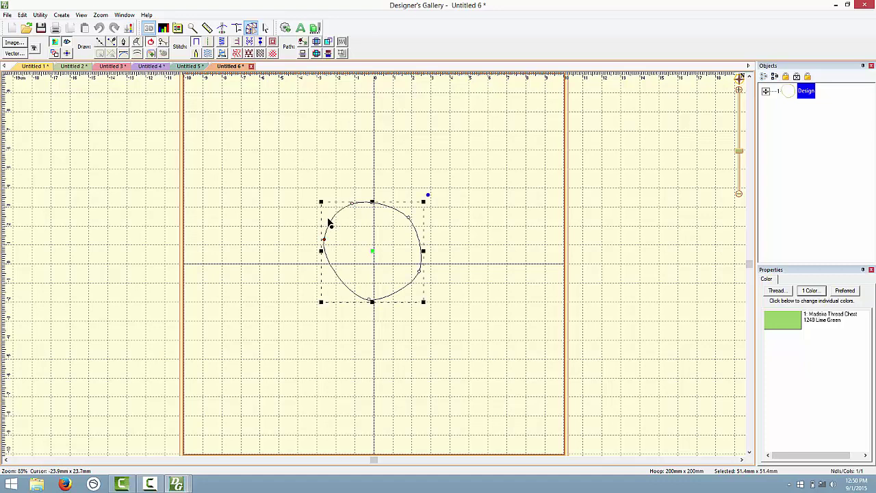
Give the circle the saved echo contour quick style and open Create > Stylesheet.
click(273, 42)
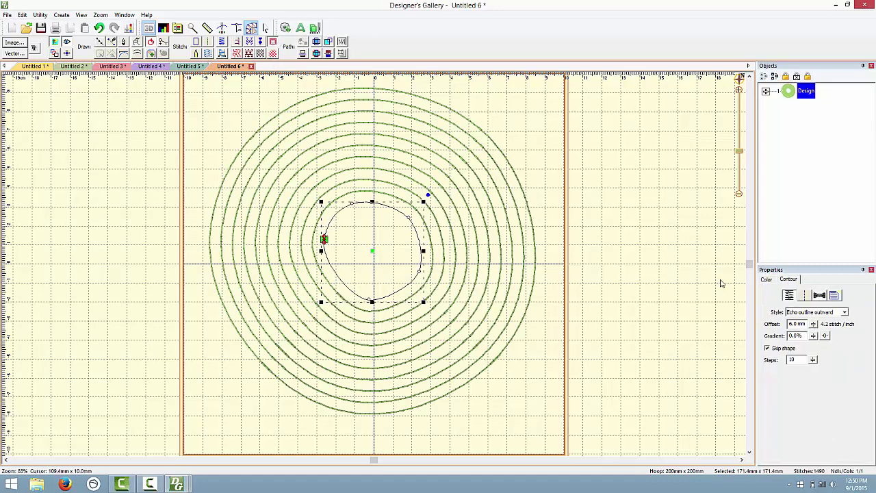
click(834, 295)
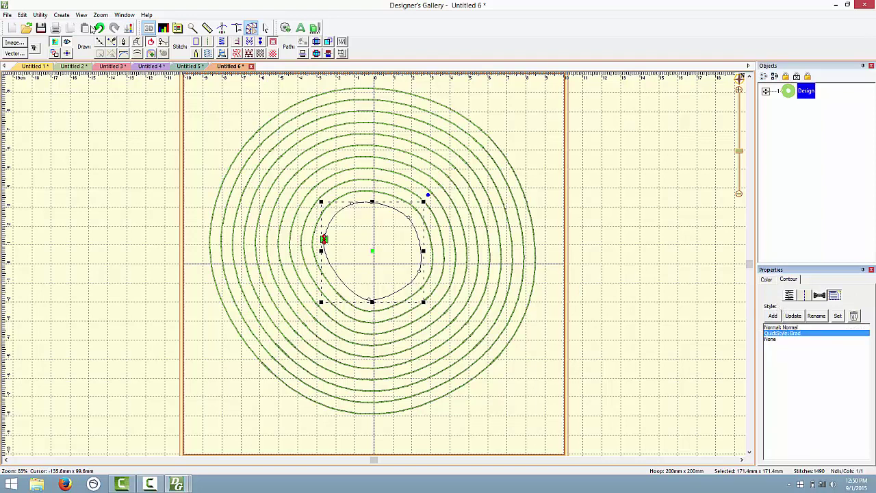
click(64, 15)
click(89, 62)
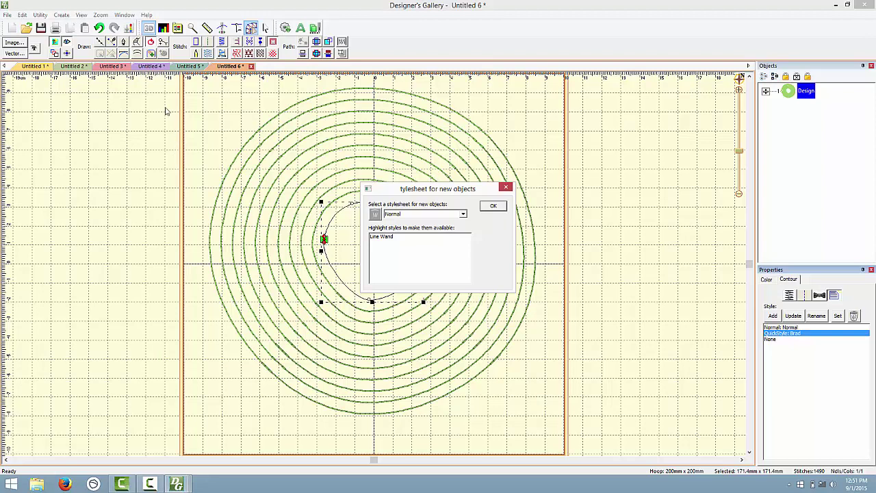
Confirm the stylesheet for new objects, returning to the 1490-stitch echo-ringed circle in Untitled 6.
click(505, 187)
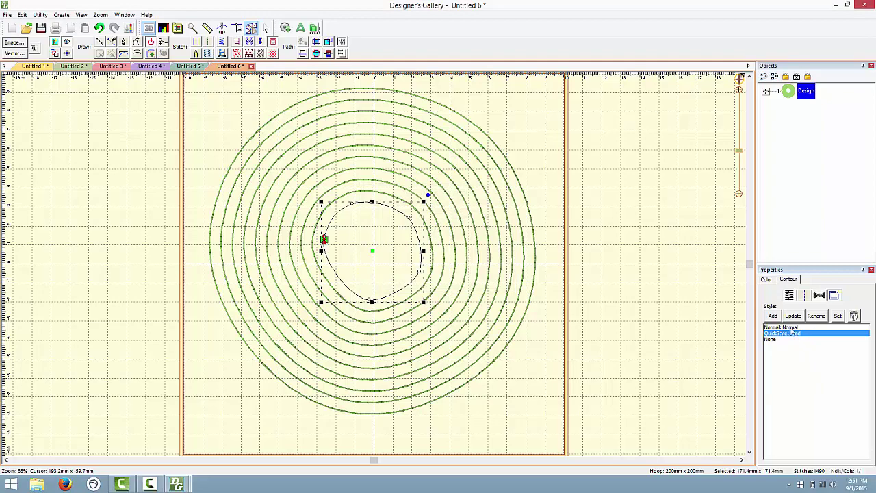